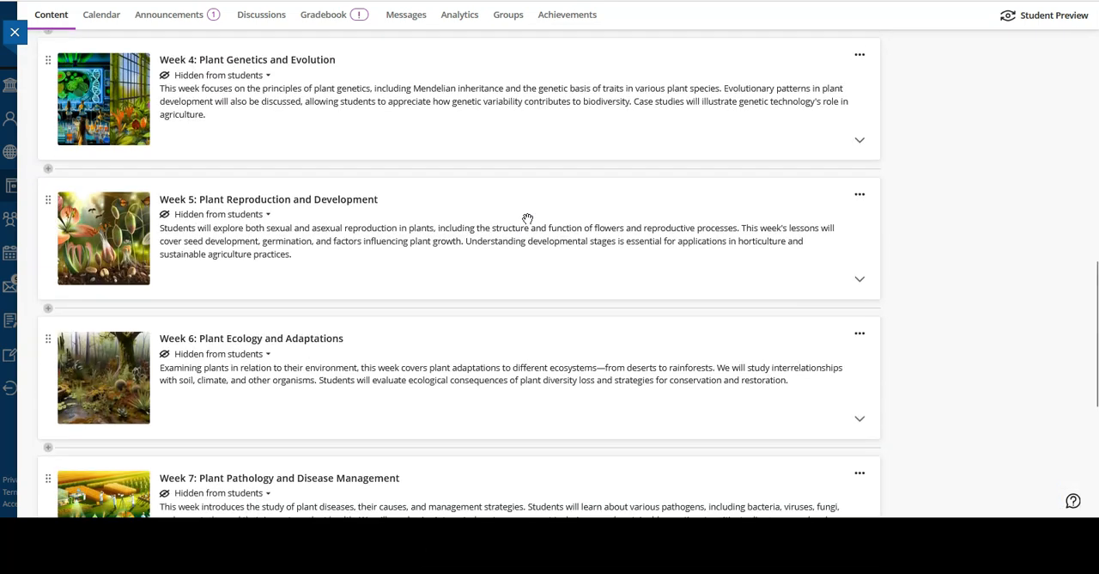
# Look over the weekly modules in the course content and view the items inside the Start here module, then collapse it.
pyautogui.scroll(-3, 528, 219)
pyautogui.scroll(11, 528, 219)
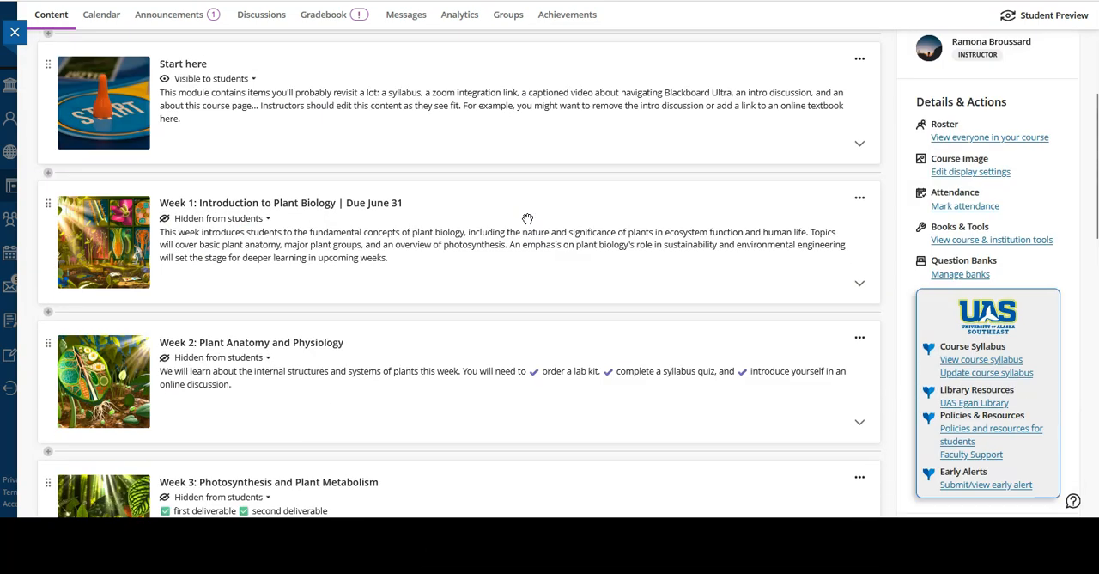
pyautogui.scroll(-1, 654, 371)
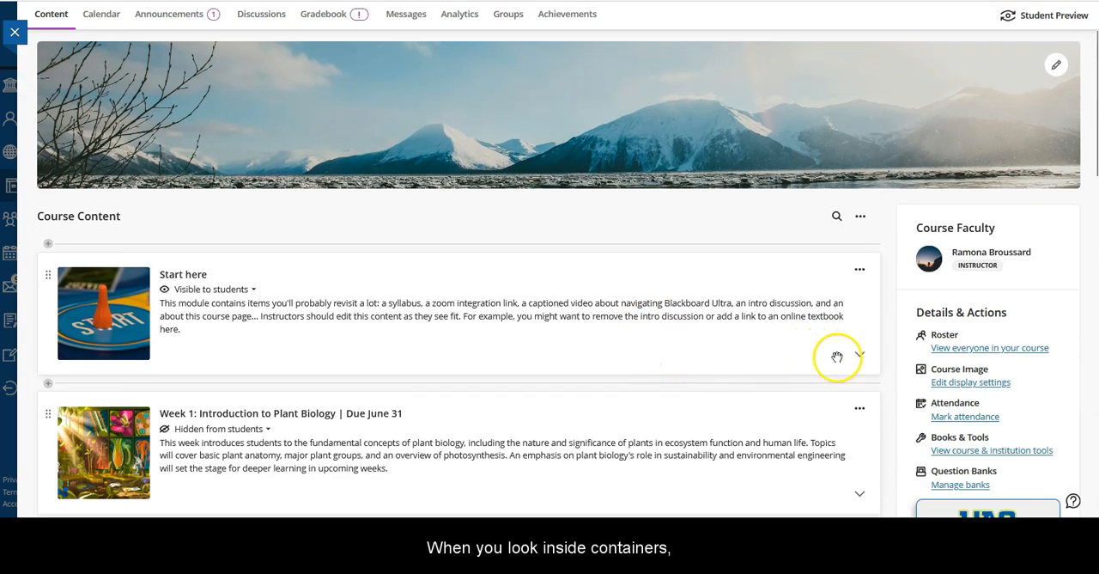
pyautogui.click(860, 353)
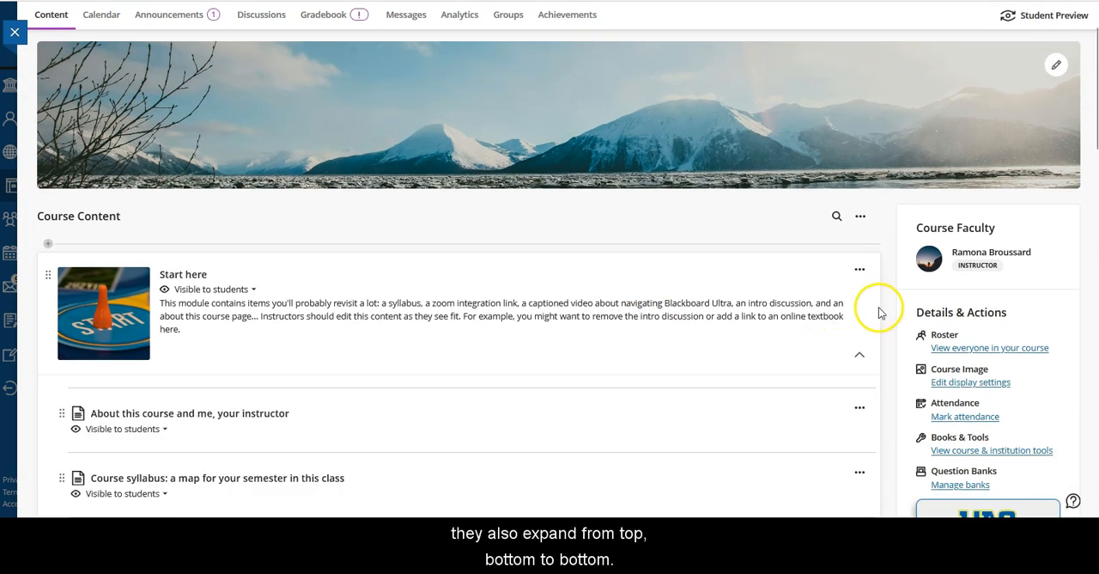
pyautogui.scroll(-4, 402, 348)
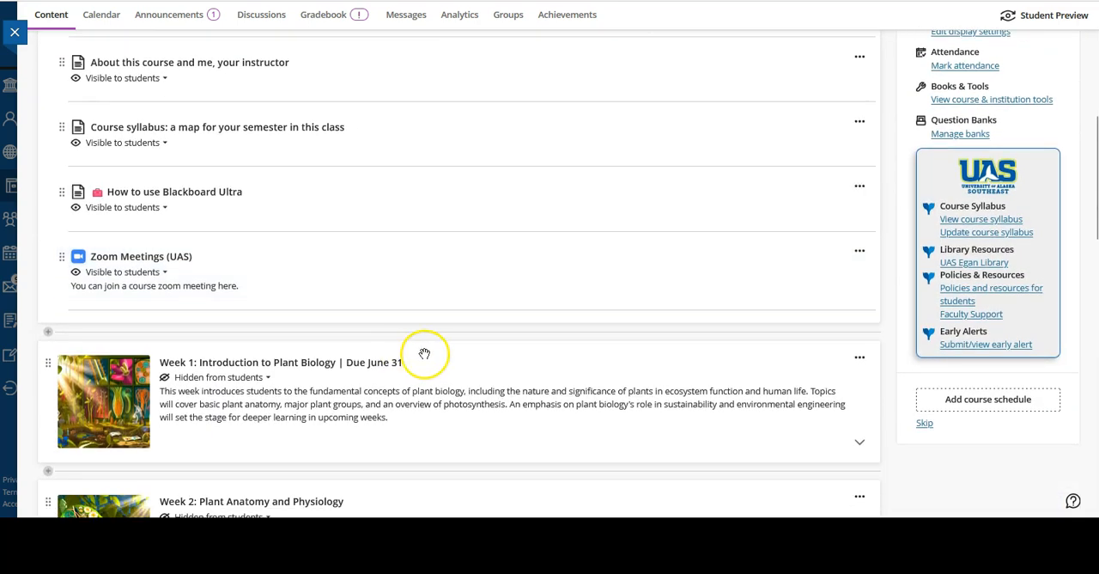
pyautogui.scroll(4, 447, 361)
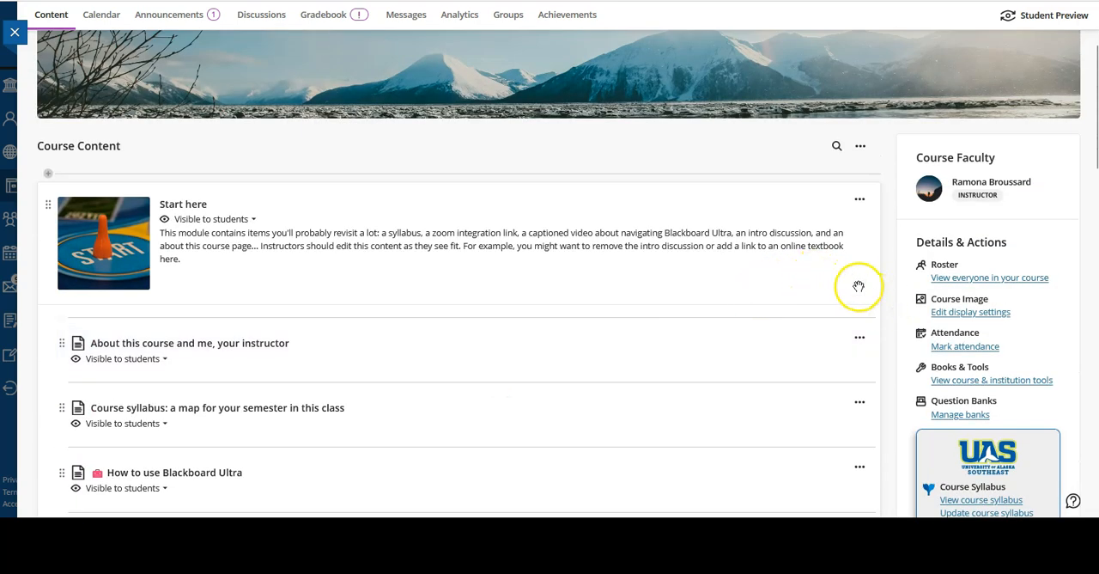
pyautogui.click(859, 284)
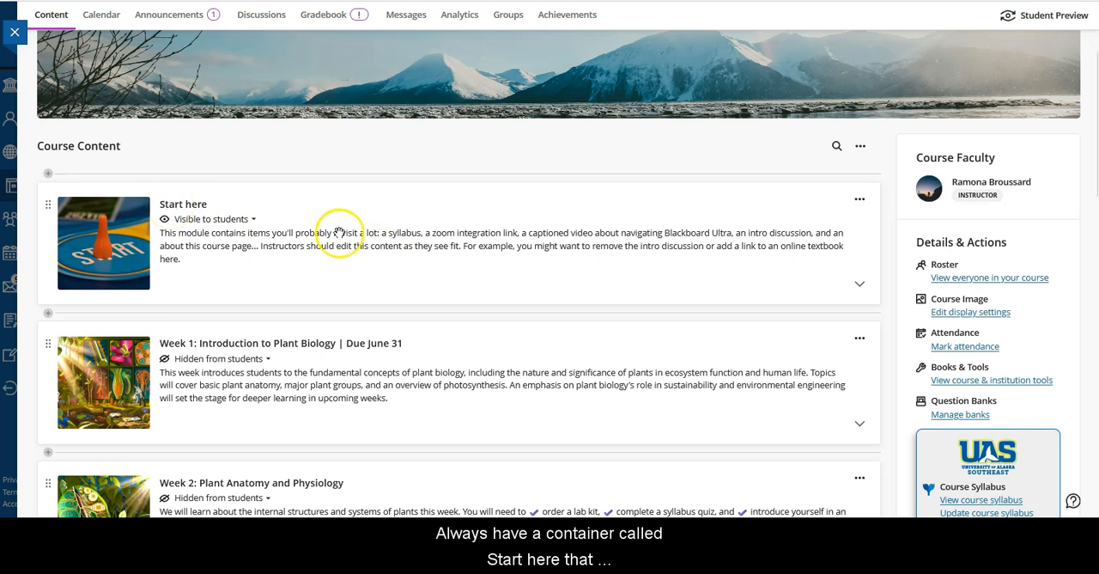
# Expand the Start here module again to review its documents and Zoom Meetings item, and close the module.
pyautogui.click(859, 283)
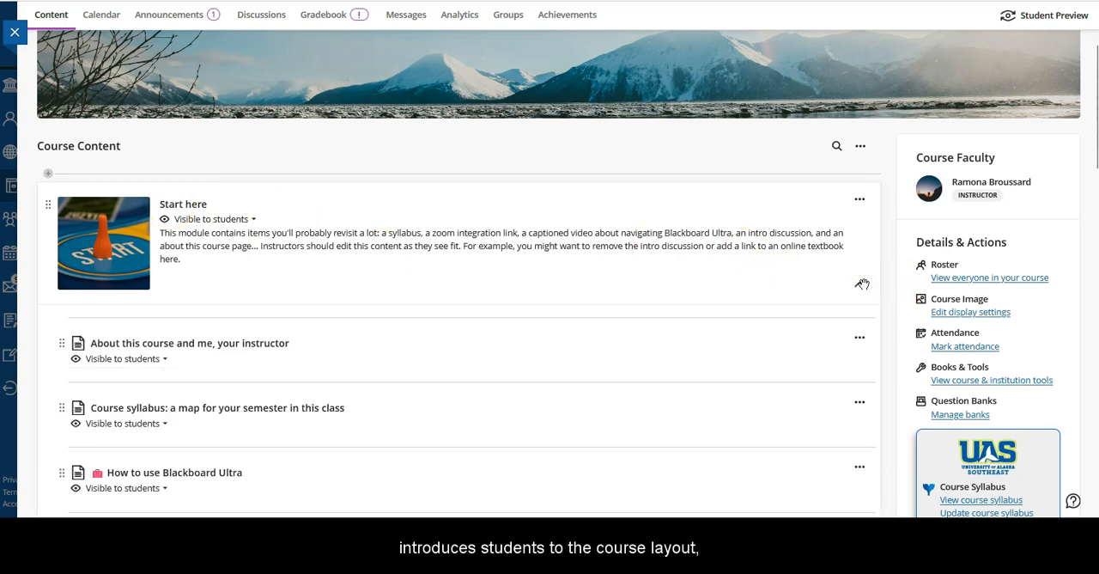
pyautogui.scroll(-3, 523, 280)
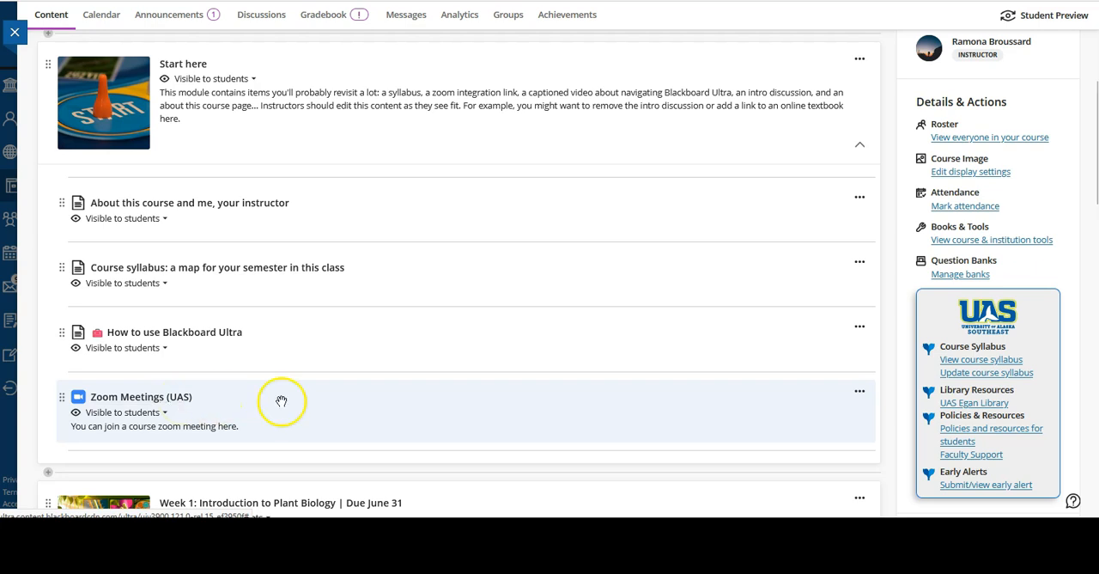
pyautogui.click(862, 146)
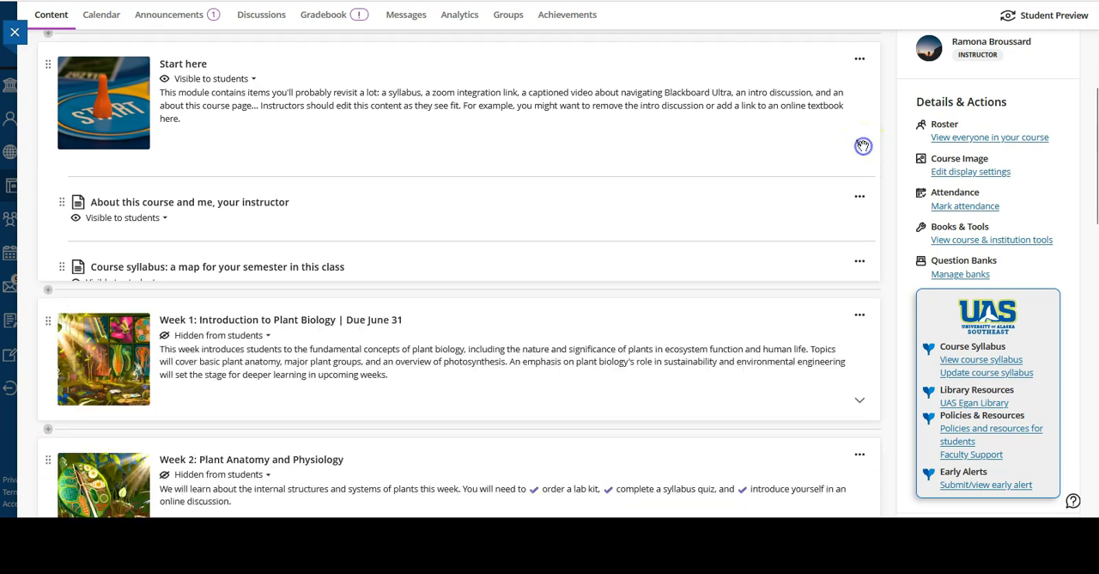
pyautogui.scroll(3, 756, 342)
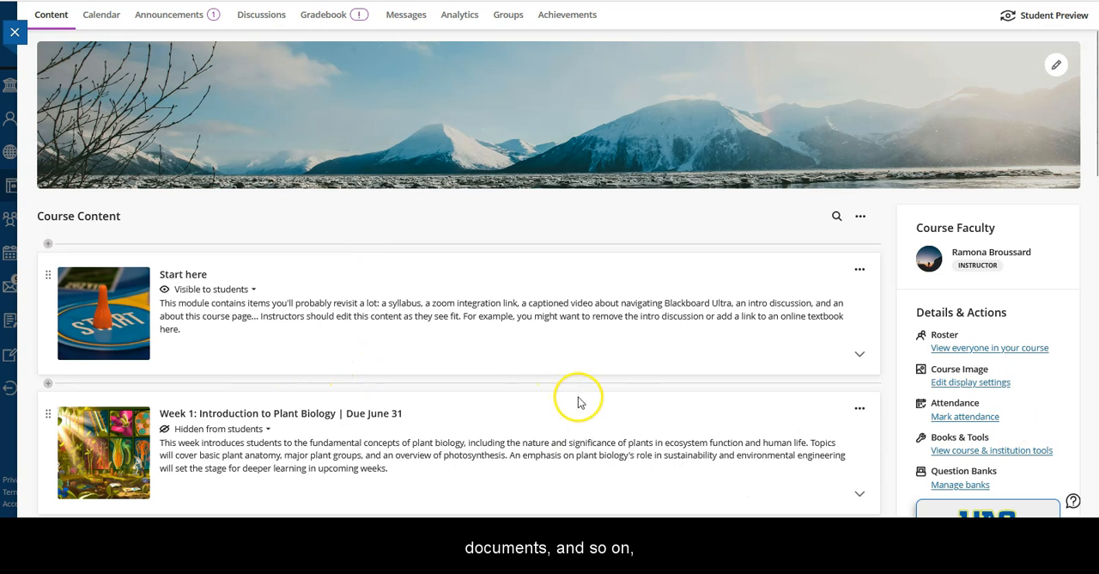
# Open the choice of new content items for the spot between the Start here and Week 1 modules.
pyautogui.click(615, 476)
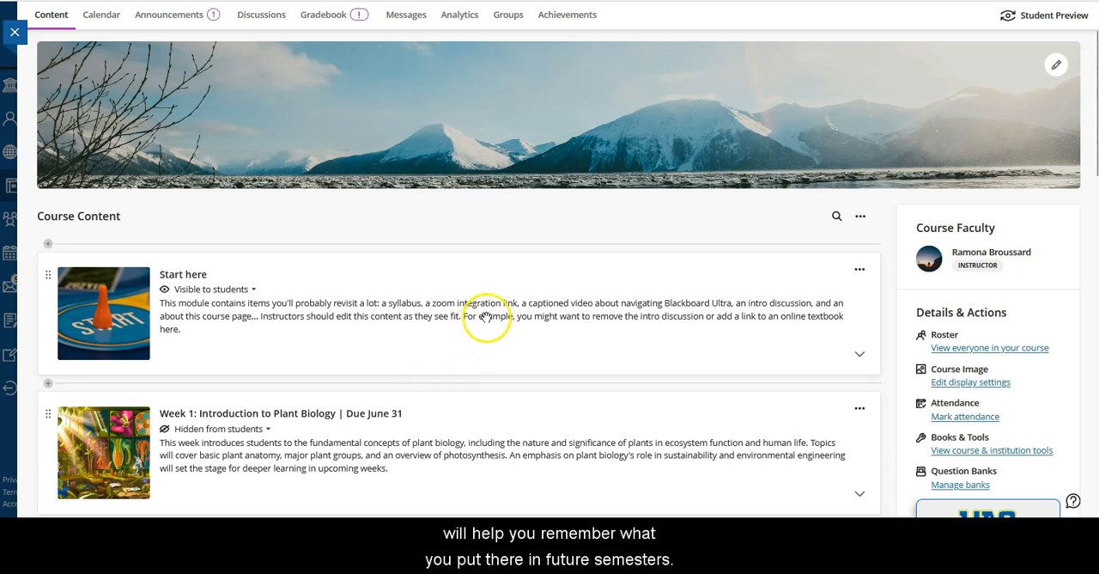
pyautogui.scroll(-1, 515, 277)
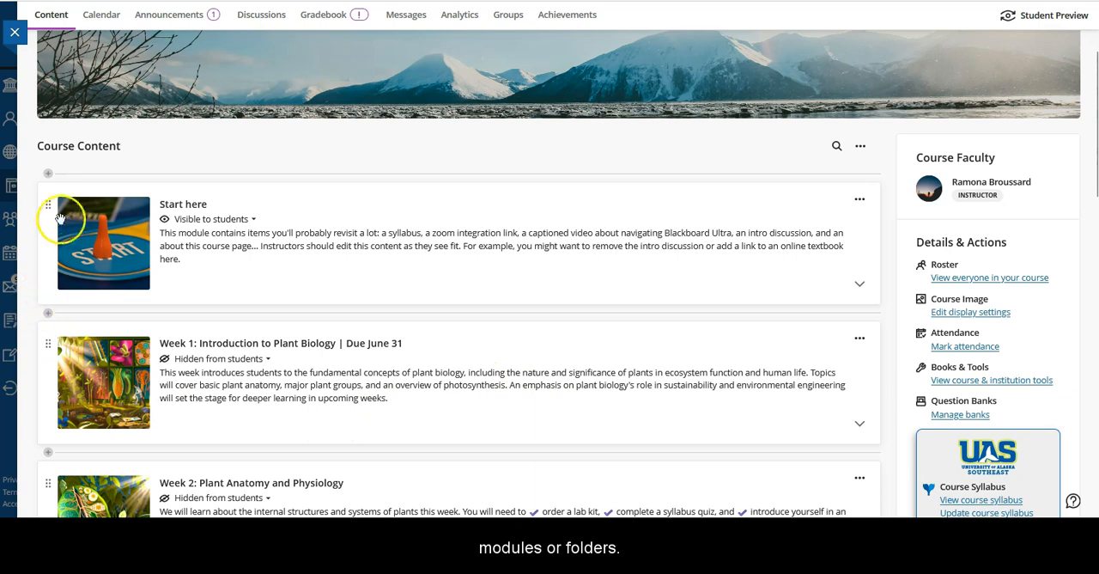
pyautogui.click(49, 314)
pyautogui.click(75, 338)
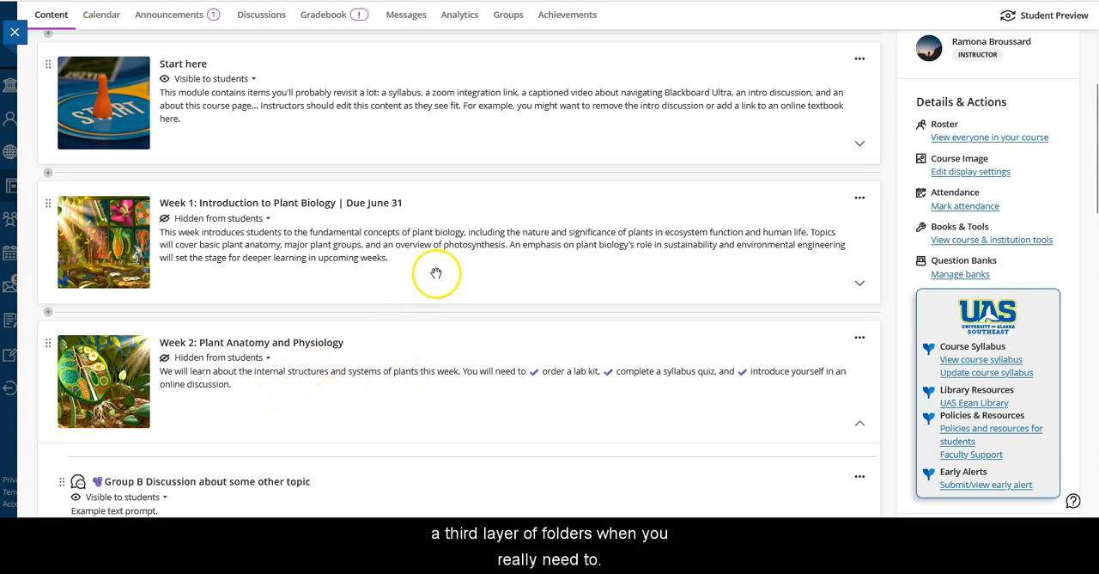
# Expand the Week 1 module to examine its second-layer folder and sample assignments, and collapse it again.
pyautogui.click(860, 282)
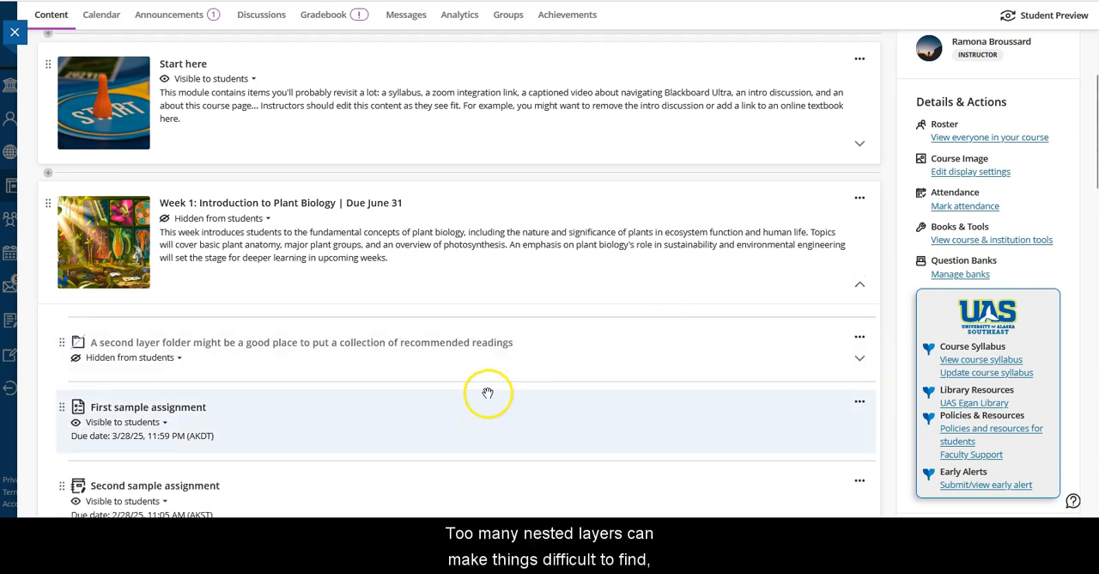
pyautogui.scroll(-1, 479, 402)
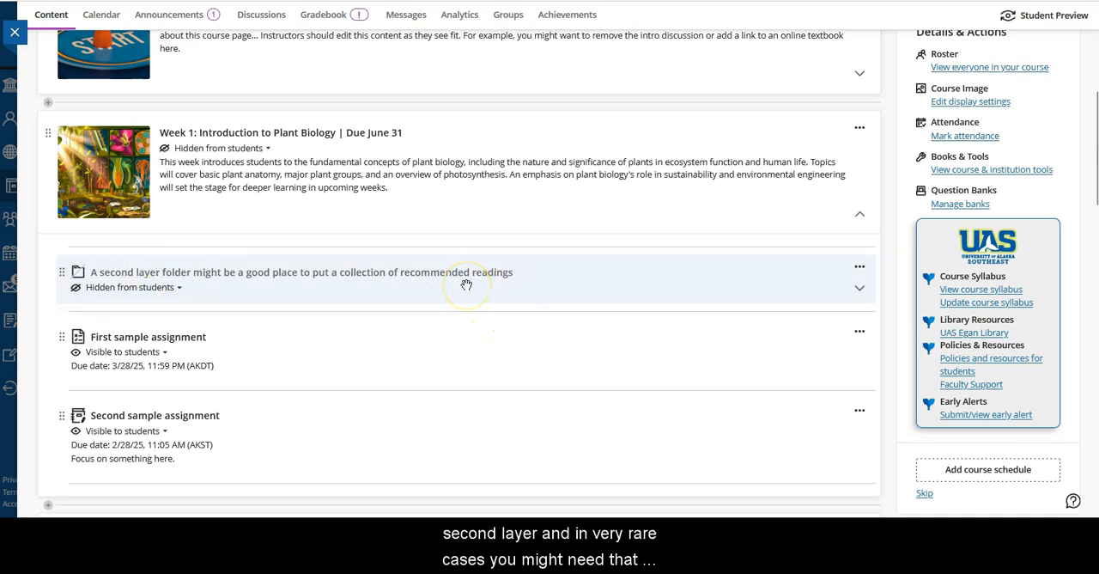
pyautogui.scroll(-1, 530, 339)
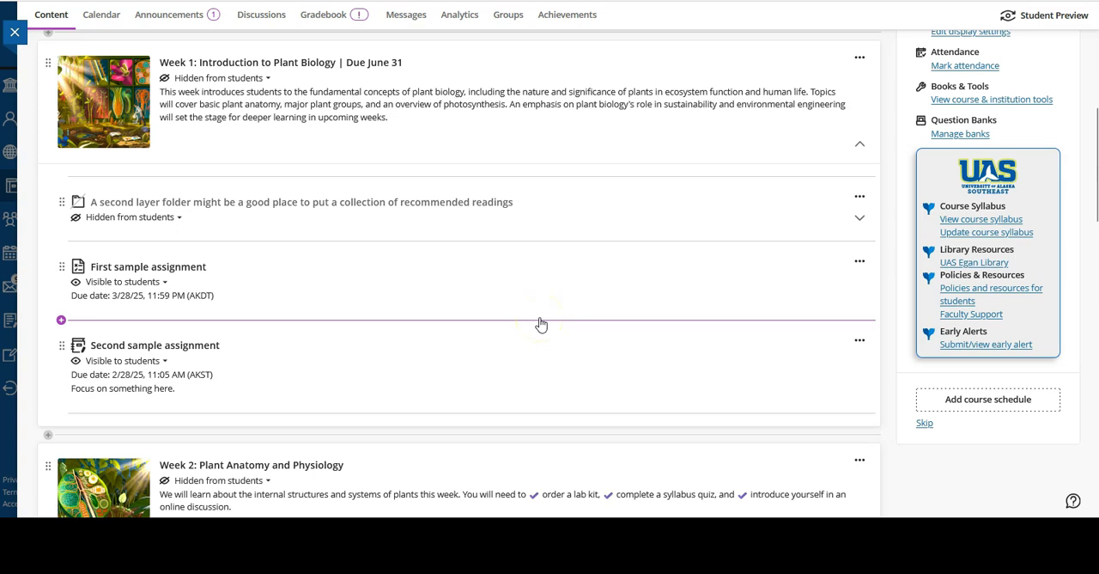
pyautogui.click(862, 141)
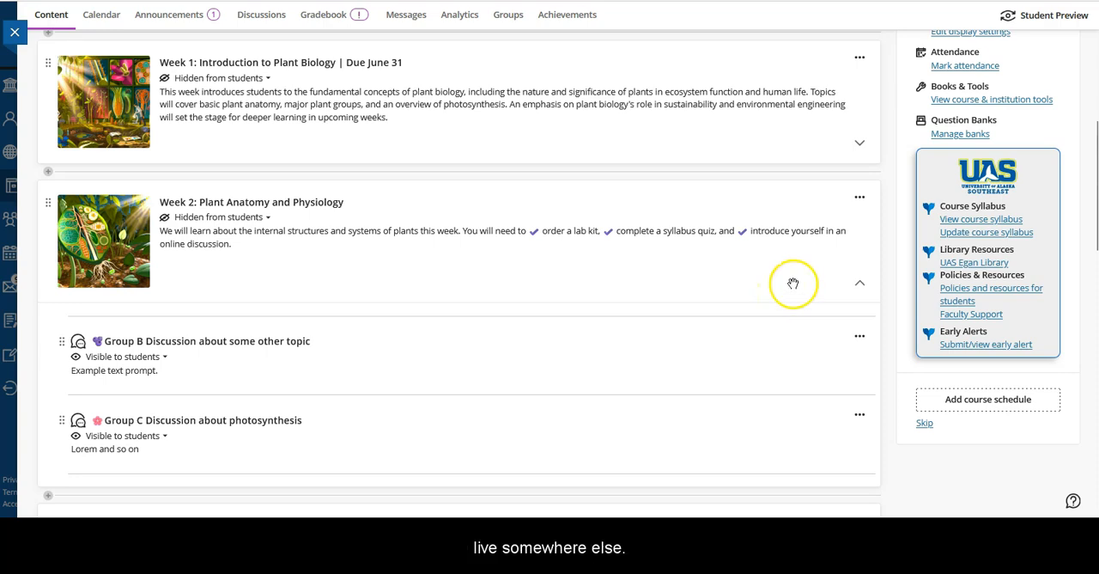
# Expand the All tests folder at the end of the course content and review the linked assignments inside it.
pyautogui.scroll(-3, 792, 284)
pyautogui.scroll(-10, 801, 270)
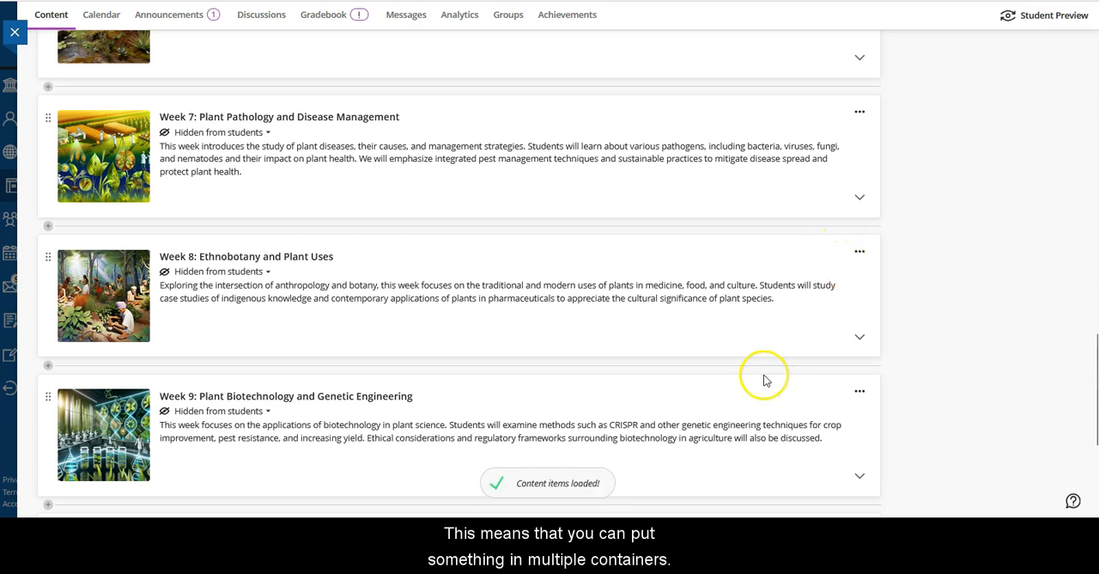
pyautogui.scroll(-1, 826, 348)
pyautogui.scroll(-4, 825, 347)
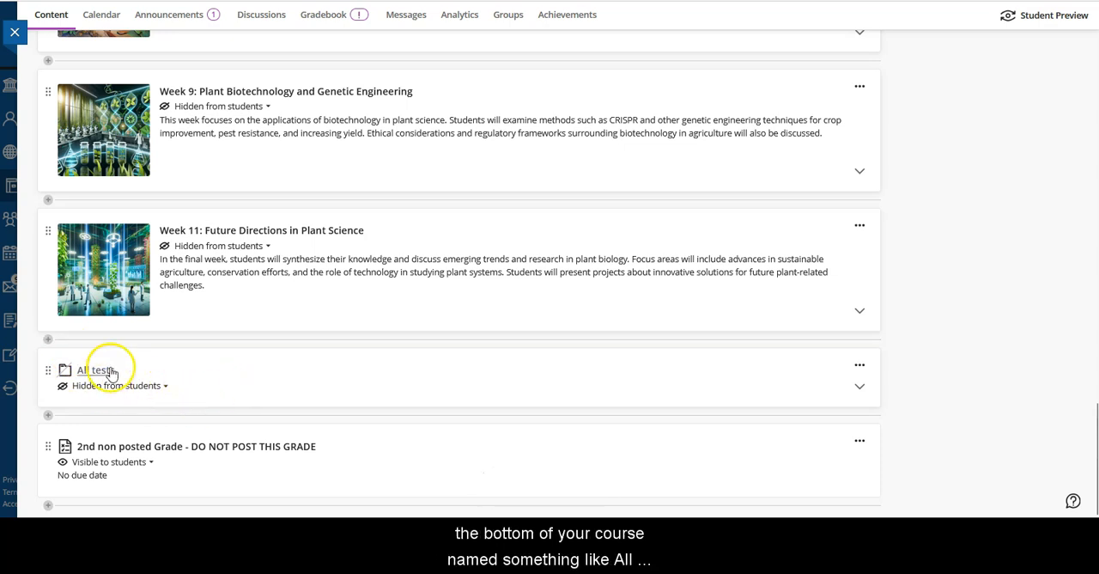
pyautogui.click(863, 386)
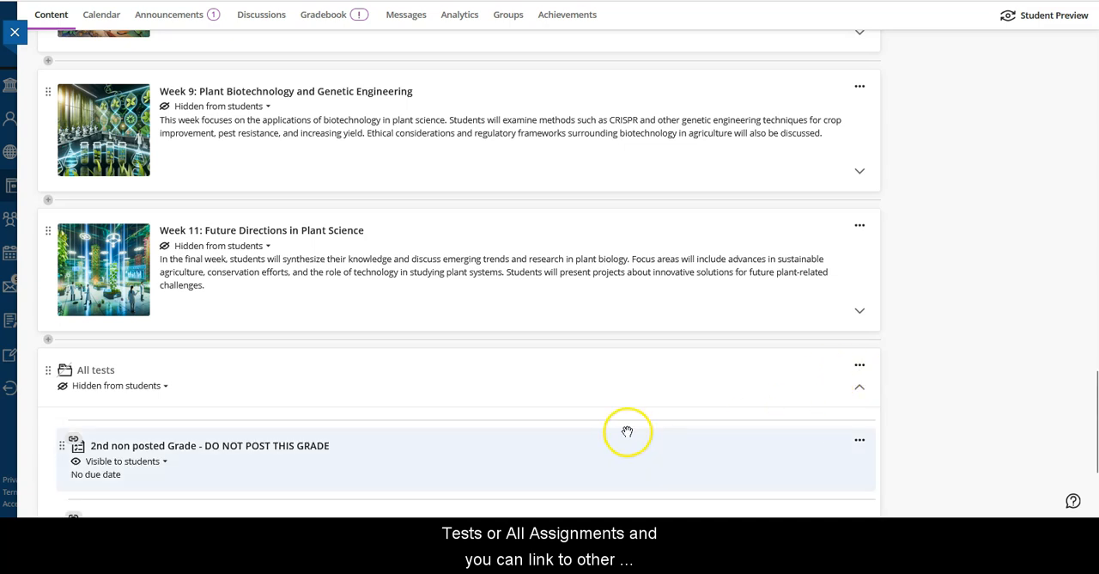
pyautogui.scroll(-2, 696, 435)
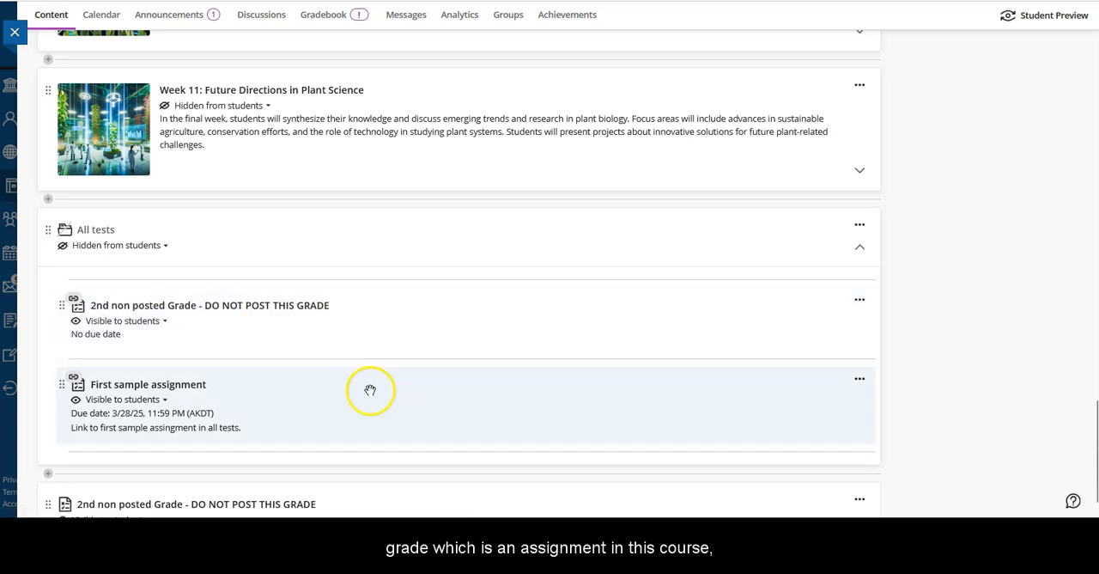
# Expand the Week 1: Introduction to Plant Biology module and examine where the original sample assignments are stored.
pyautogui.scroll(20, 608, 380)
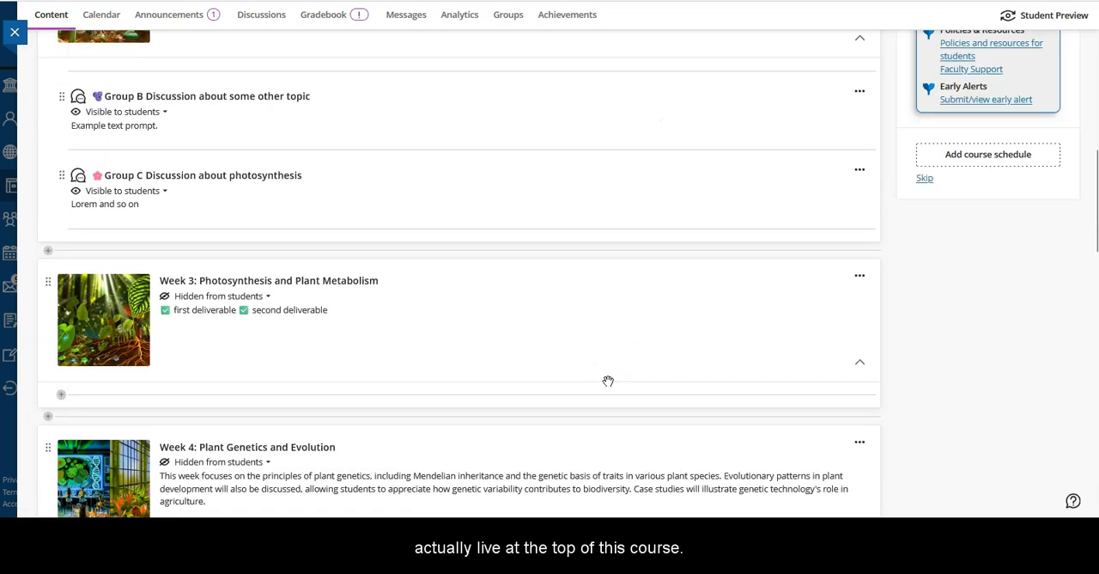
pyautogui.scroll(-1, 608, 380)
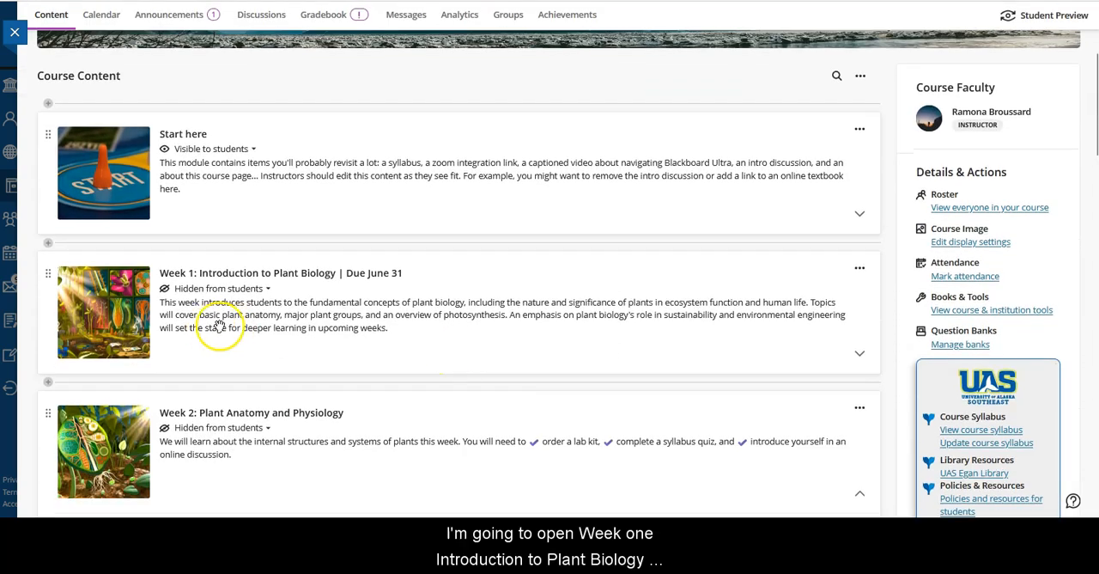
pyautogui.click(861, 353)
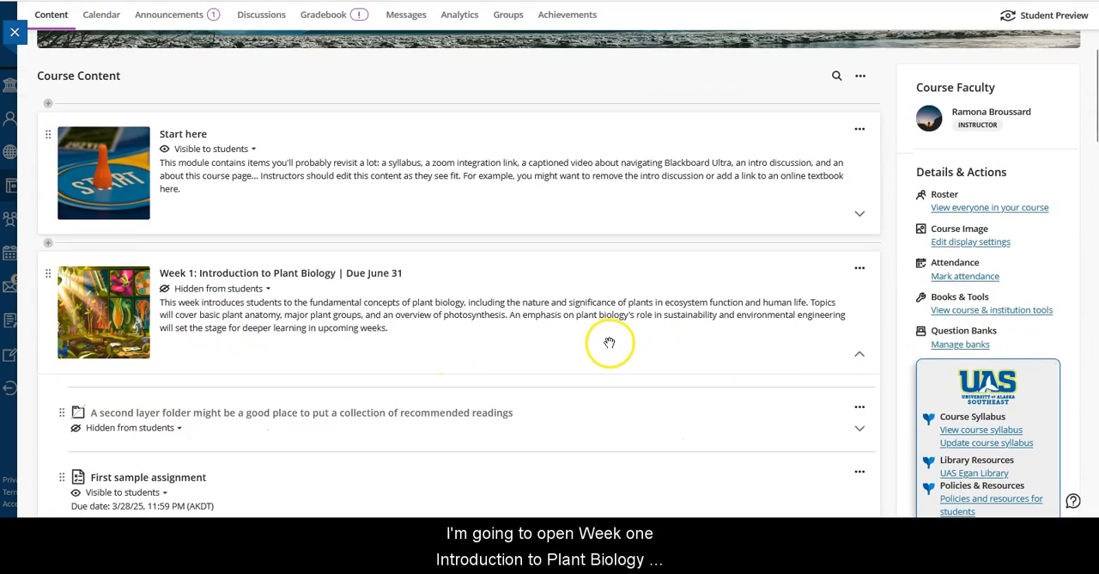
pyautogui.scroll(-2, 510, 345)
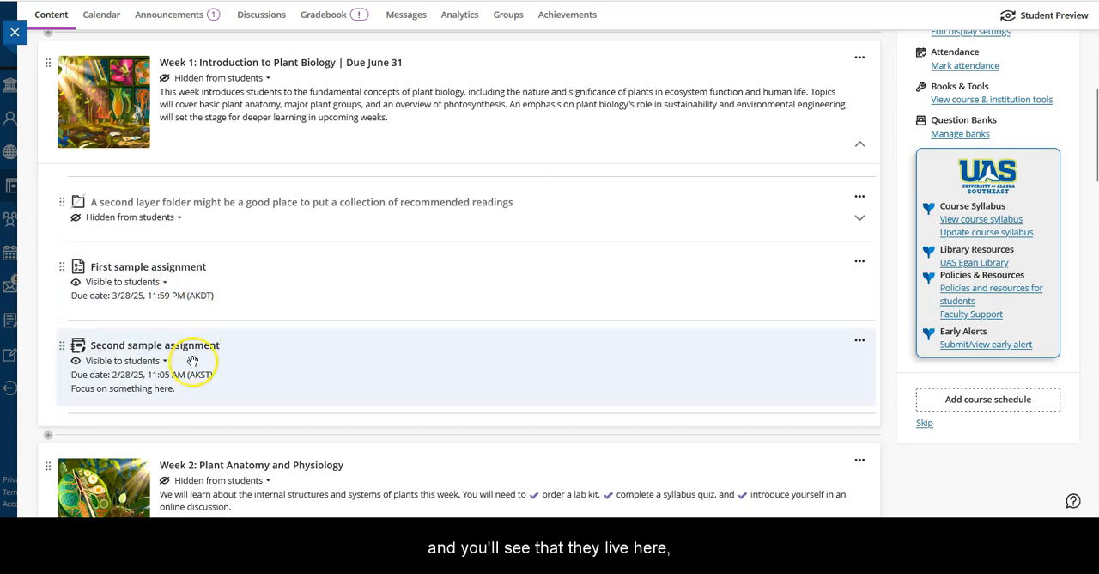
# Start a new link as the first item in the All tests folder and make it a course link.
pyautogui.scroll(-4, 527, 363)
pyautogui.scroll(-20, 527, 363)
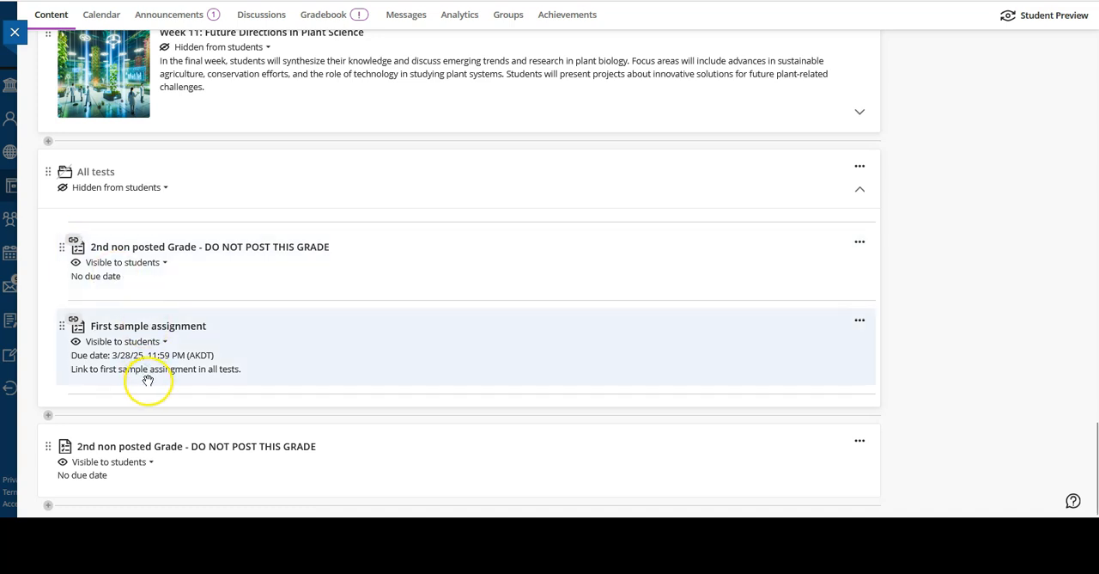
pyautogui.moveTo(69, 225)
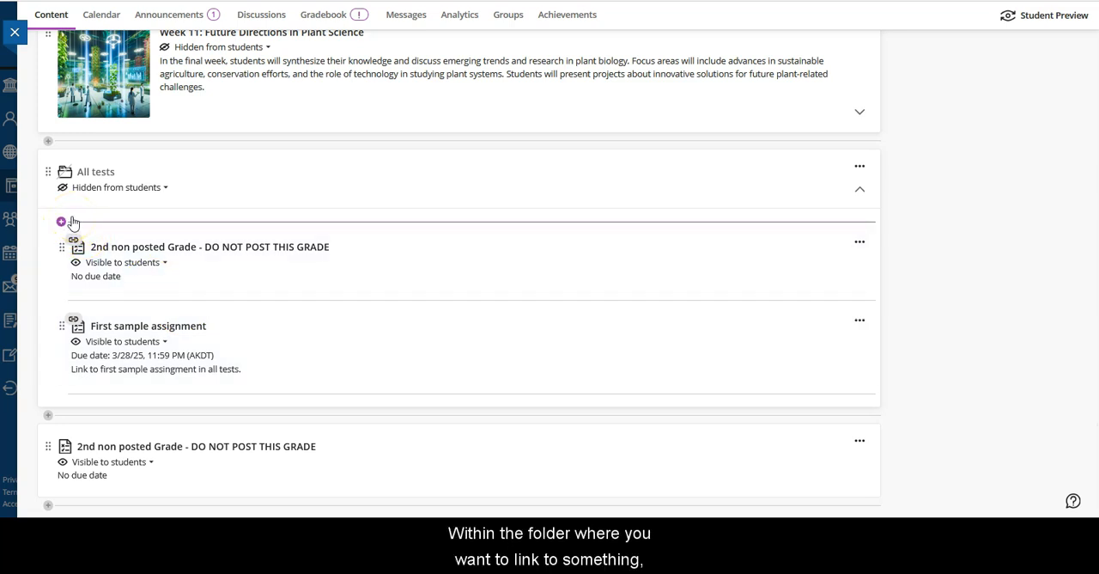
pyautogui.click(61, 222)
pyautogui.click(85, 251)
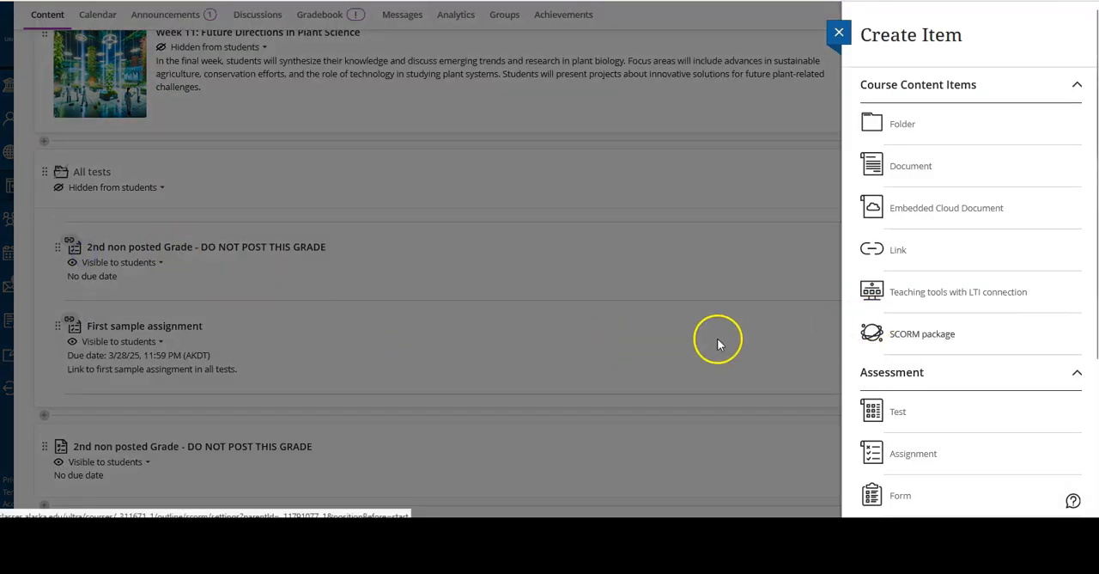
pyautogui.click(897, 251)
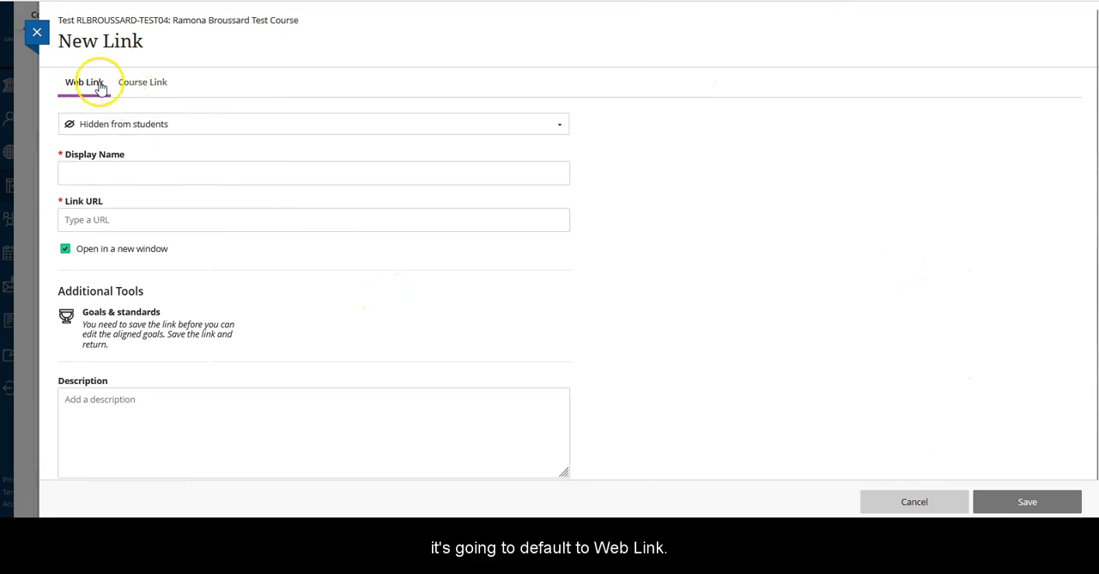
pyautogui.click(150, 84)
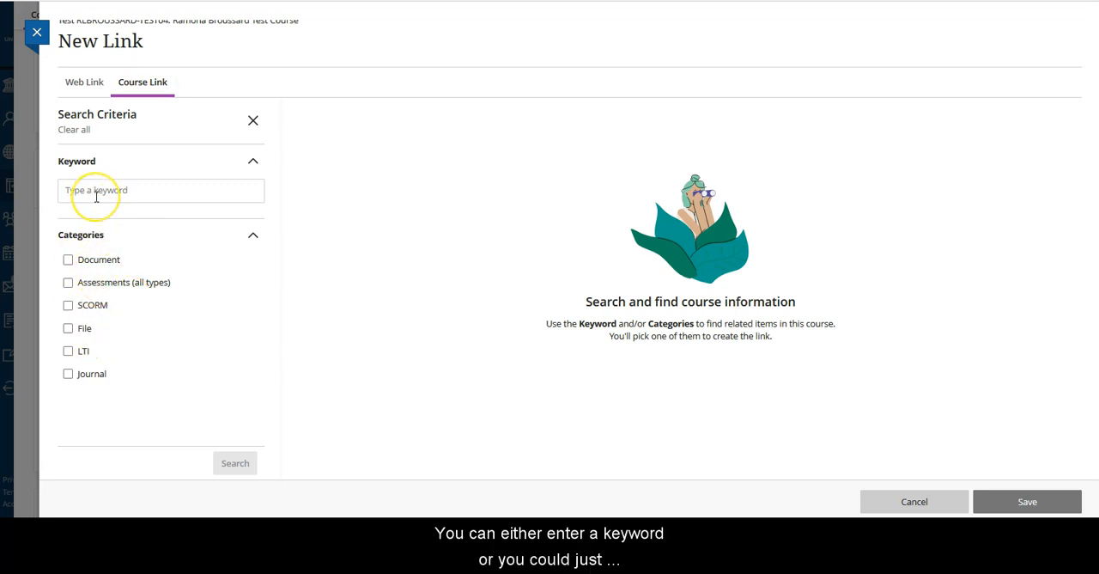
# Search the course for assessments of all types, choose First sample assignment as the link target, and save the link.
pyautogui.click(68, 283)
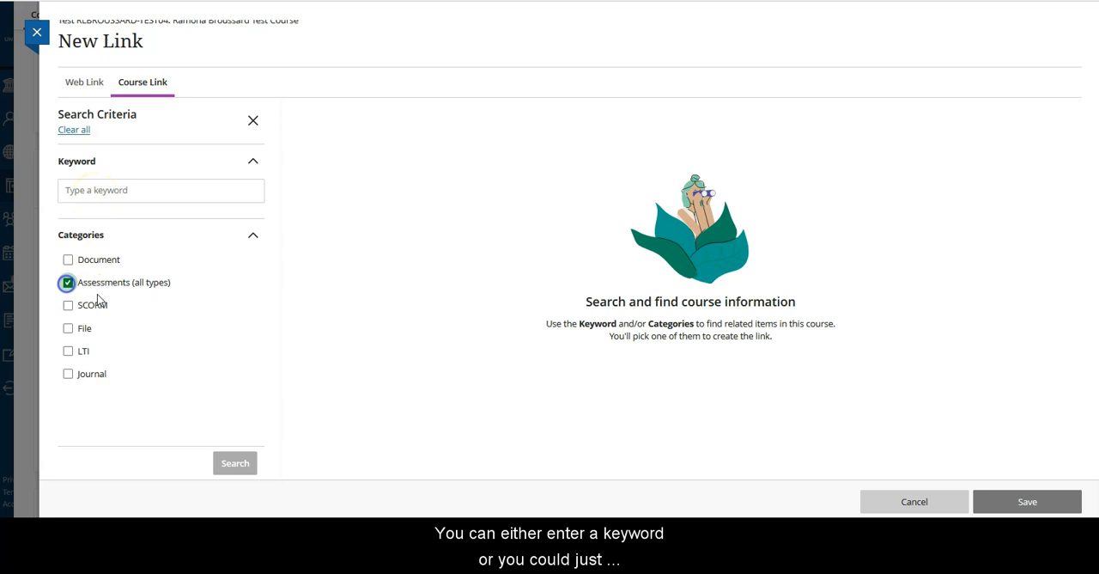
pyautogui.click(237, 464)
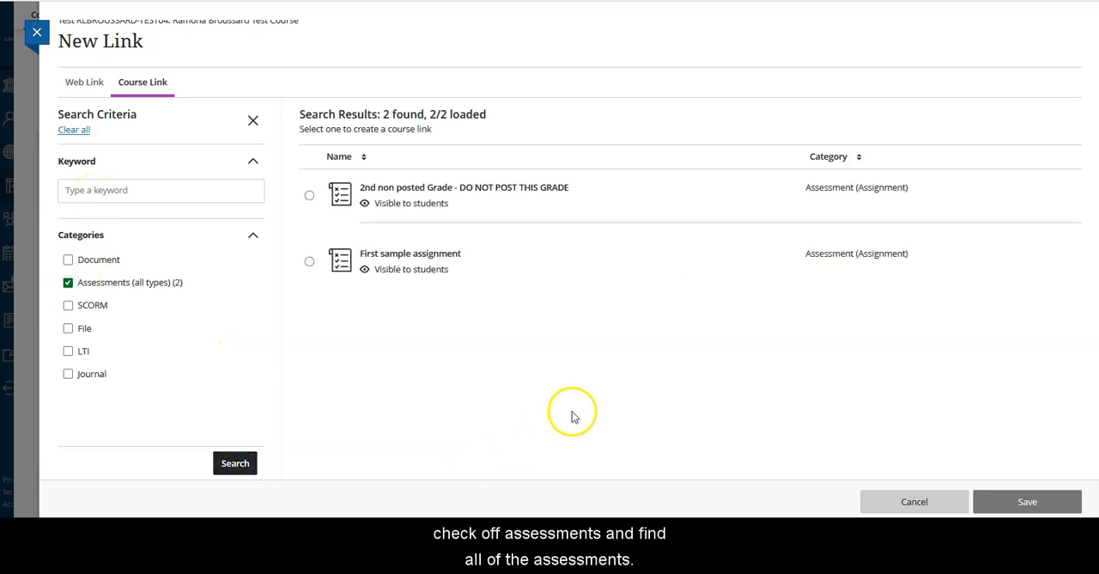
pyautogui.click(307, 262)
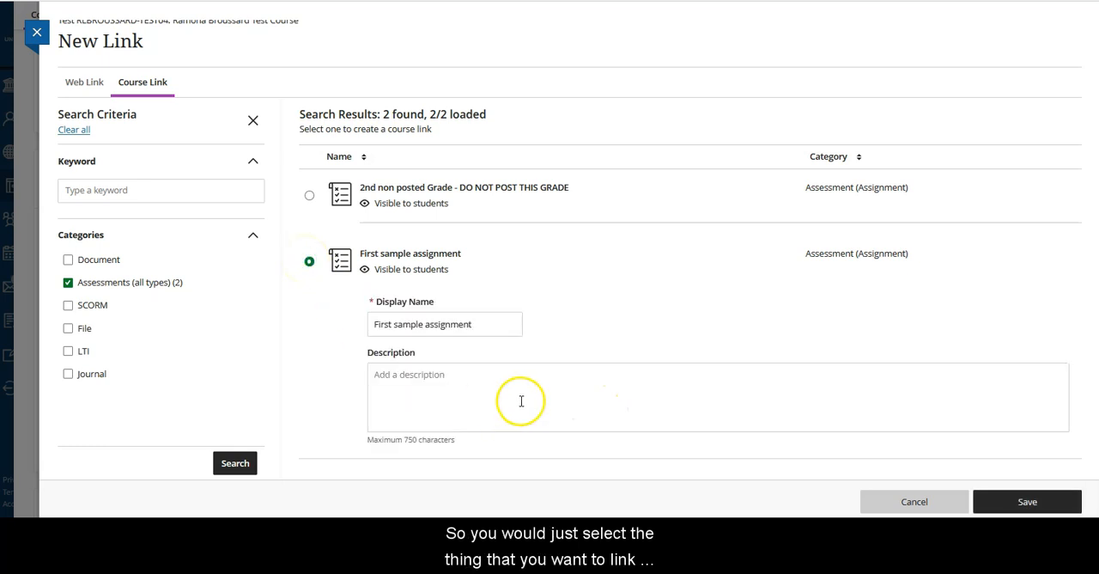
pyautogui.click(1049, 504)
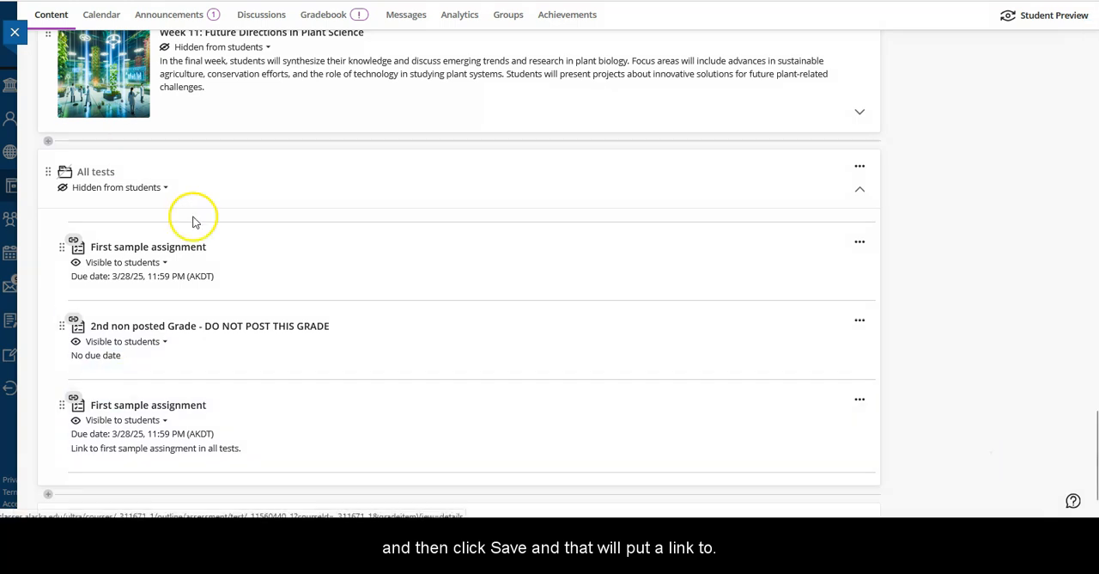
pyautogui.scroll(4, 201, 415)
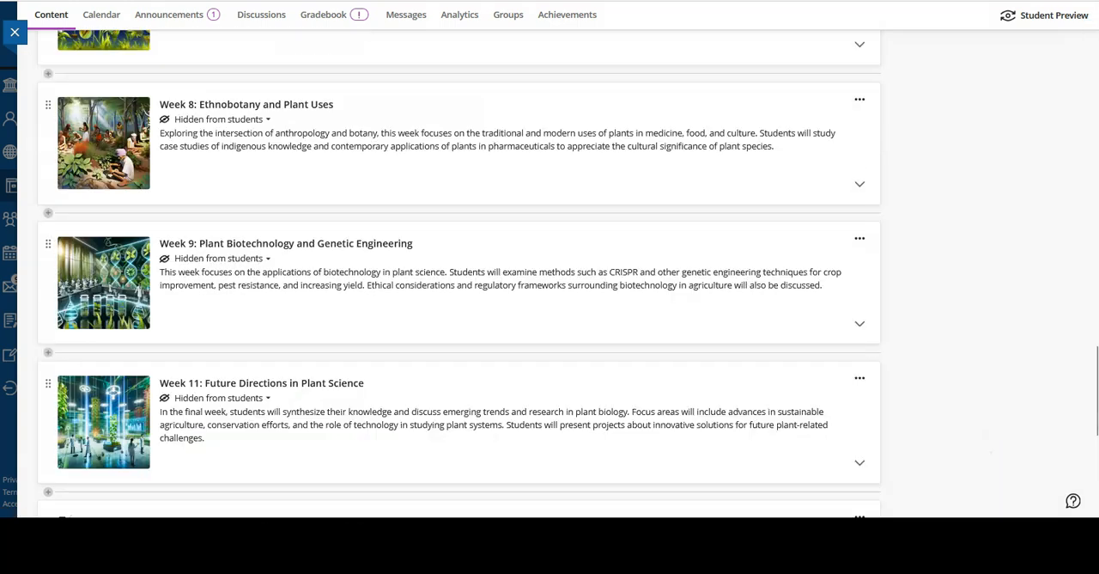
# Return to the start of the course content and collapse the Week 1: Introduction to Plant Biology module.
pyautogui.scroll(15, 880, 372)
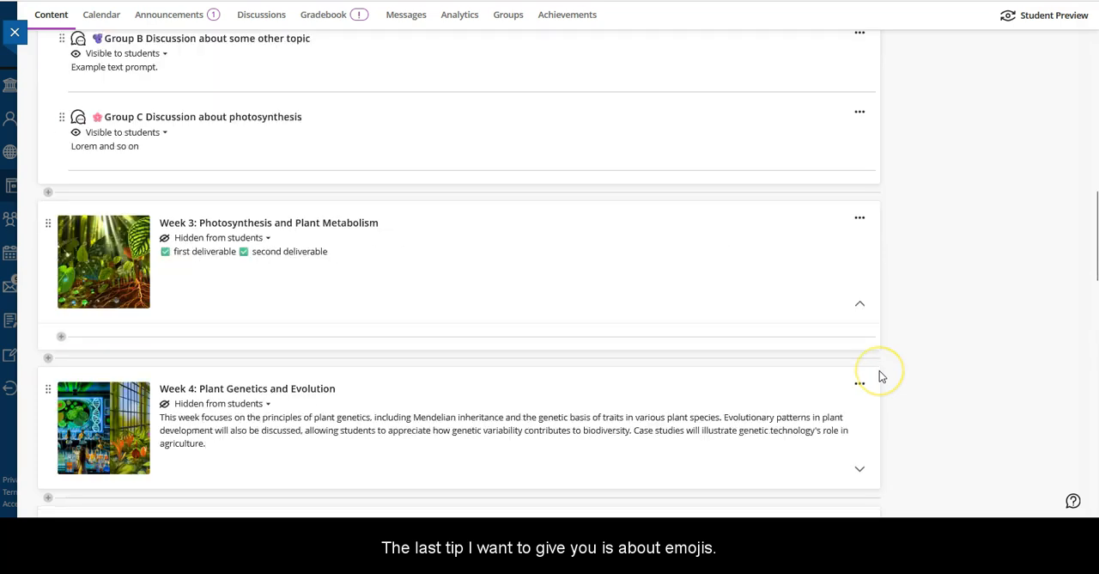
pyautogui.scroll(6, 879, 371)
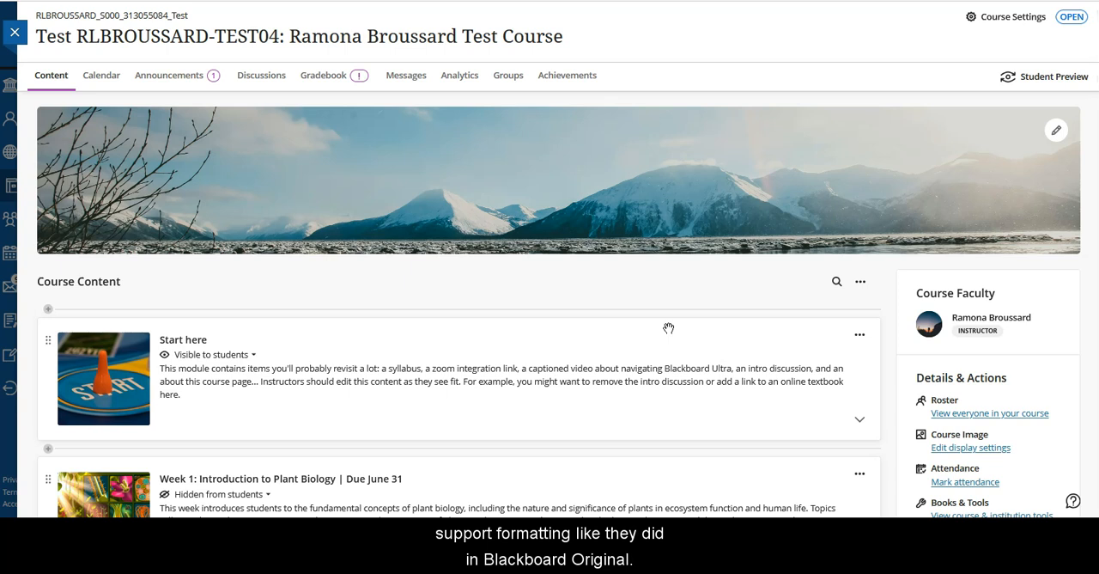
pyautogui.scroll(-1, 668, 328)
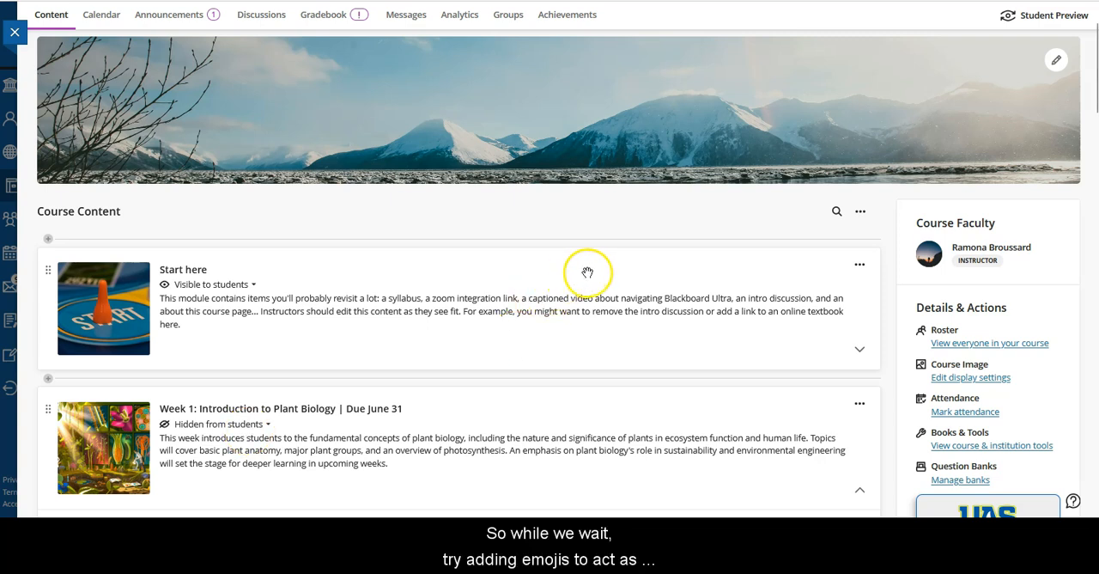
pyautogui.scroll(-1, 589, 271)
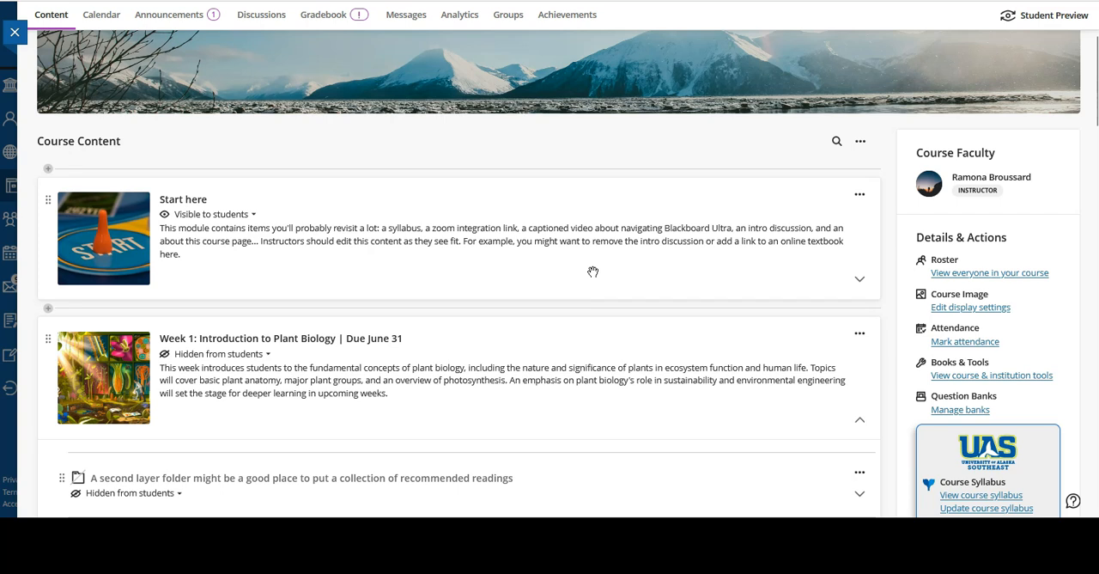
pyautogui.scroll(-3, 589, 272)
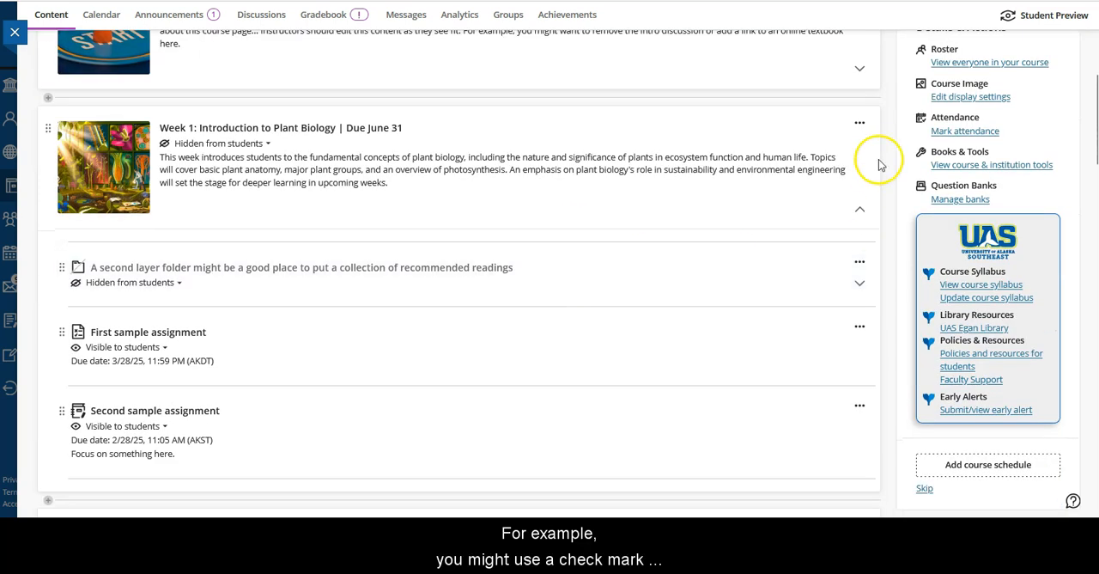
pyautogui.click(859, 209)
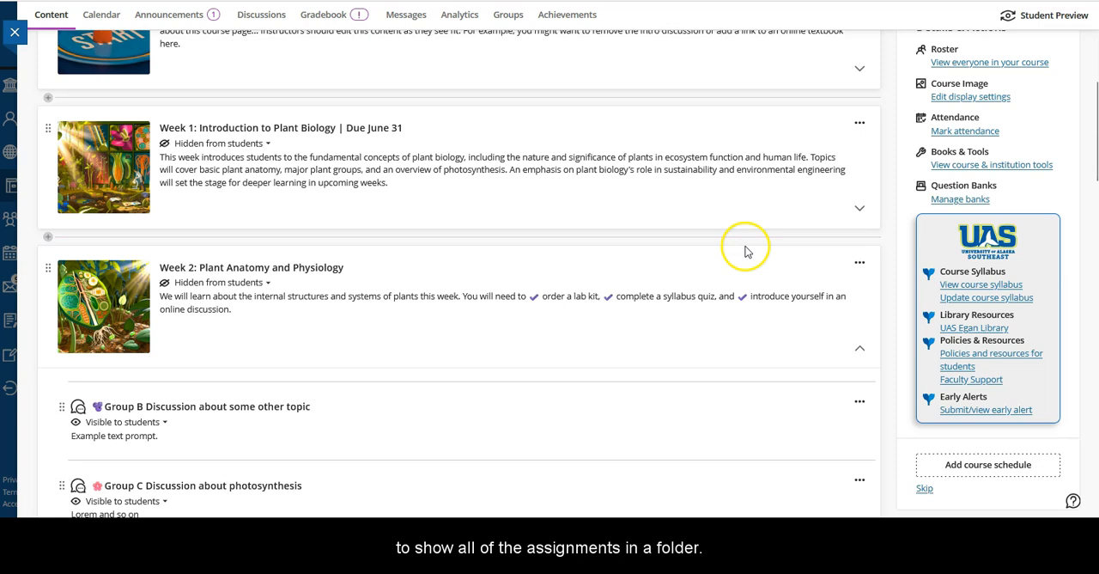
# Open the Week 4: Plant Genetics and Evolution module for editing and copy the Check Mark Button emoji from the EmojiTerra site.
pyautogui.scroll(-2, 633, 295)
pyautogui.scroll(-3, 632, 295)
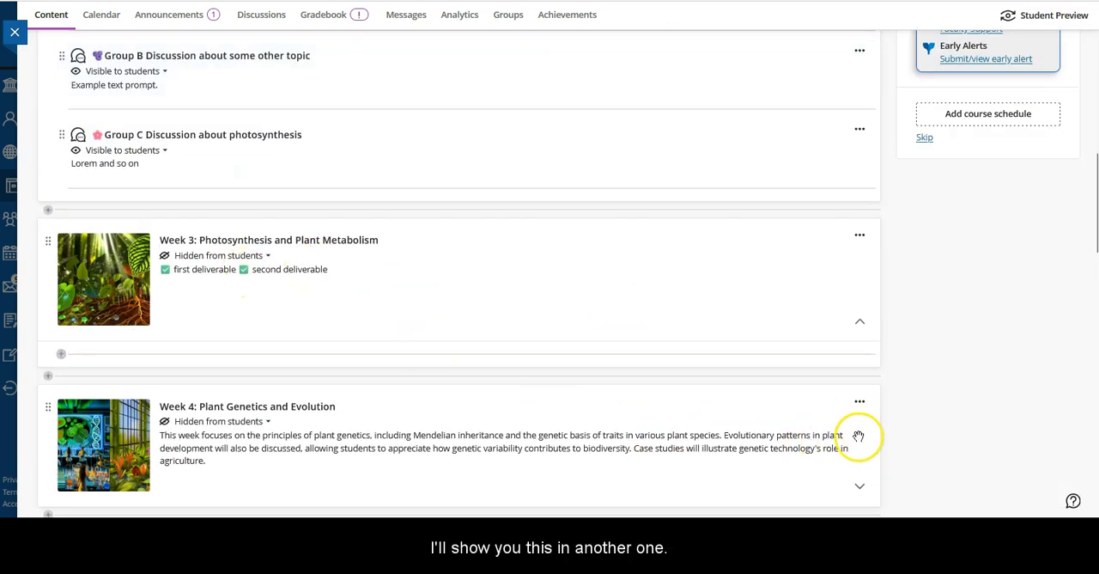
pyautogui.scroll(-2, 432, 401)
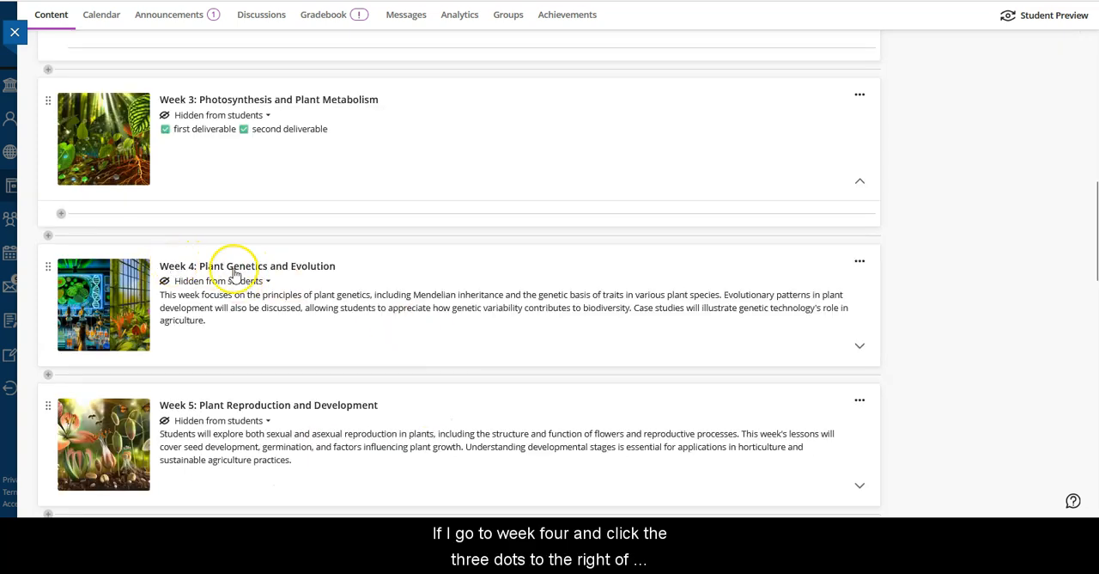
pyautogui.click(861, 261)
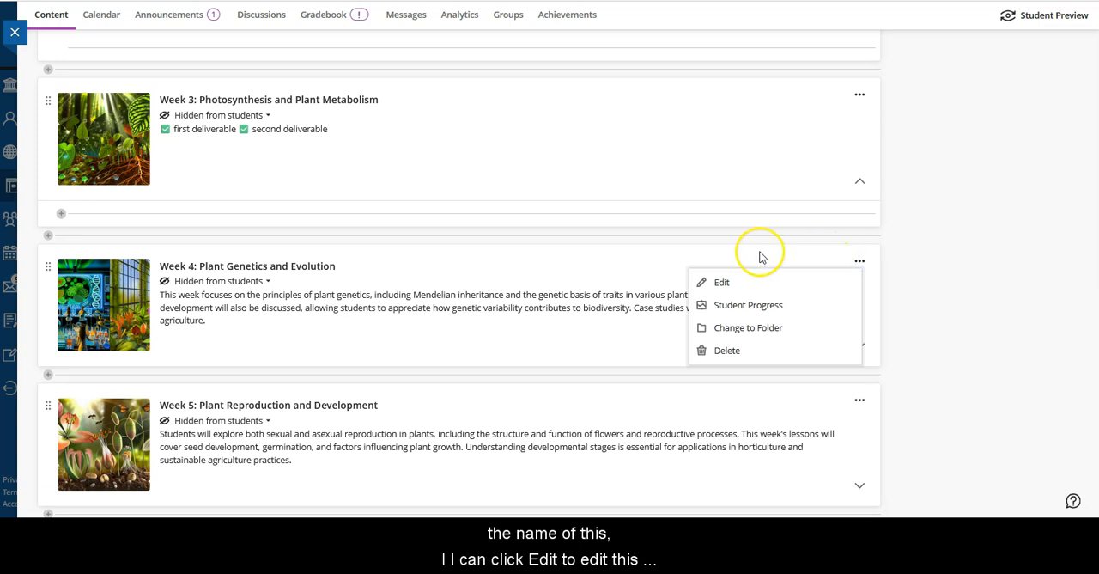
pyautogui.click(721, 281)
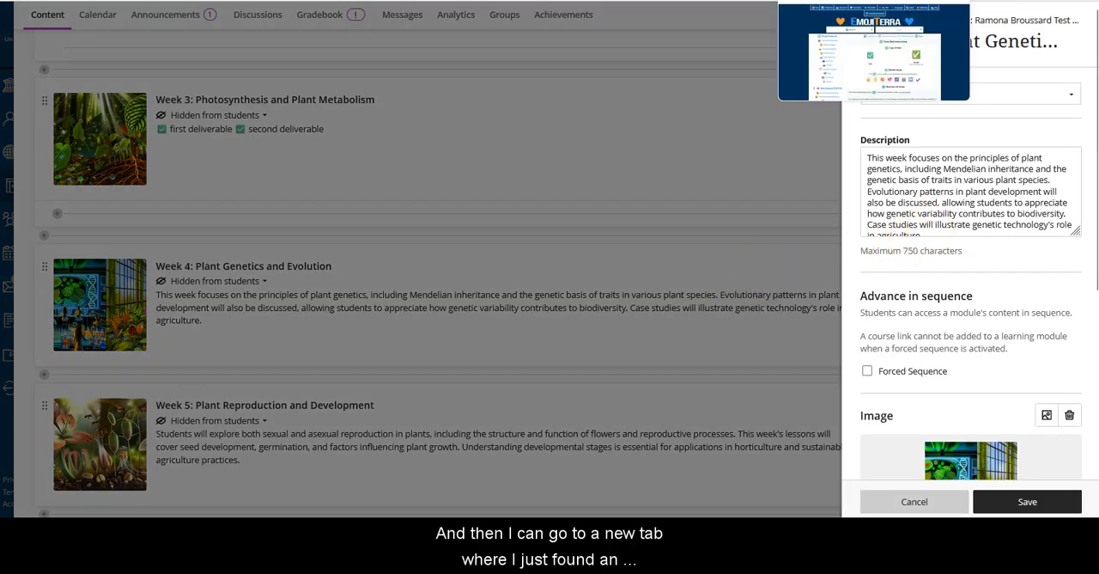
pyautogui.click(825, 1)
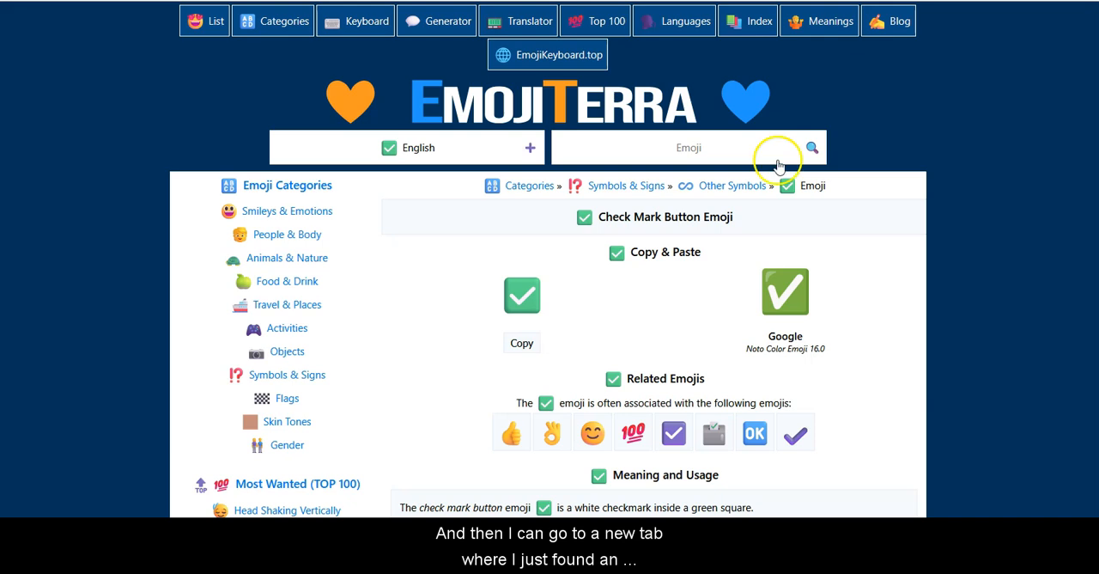
pyautogui.click(518, 352)
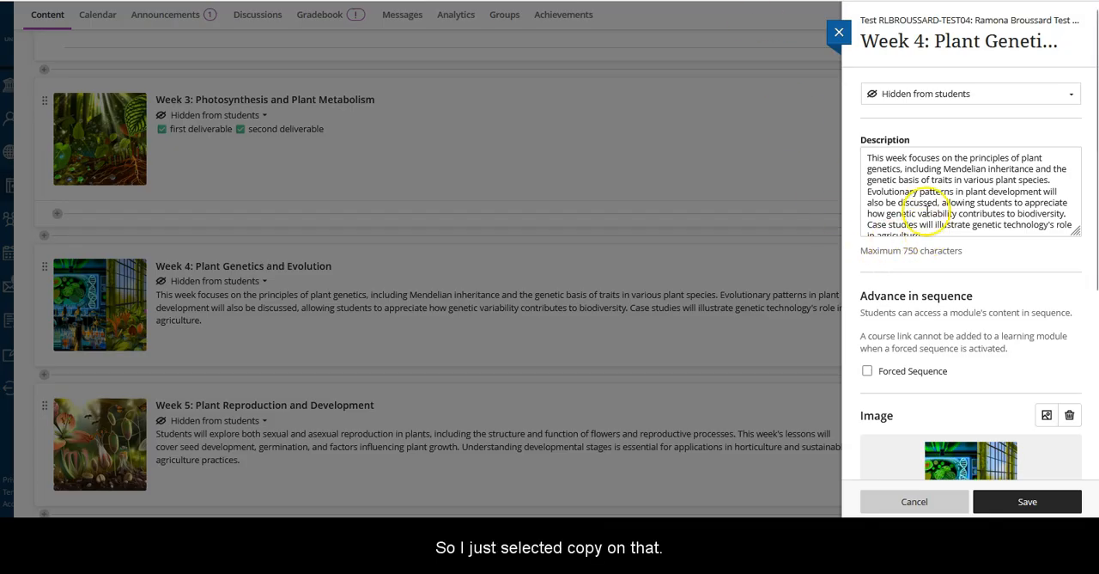
# Back in Blackboard, replace the whole Week 4 module description with the copied check mark emoji.
pyautogui.click(866, 157)
pyautogui.moveTo(866, 157); pyautogui.dragTo(940, 280)
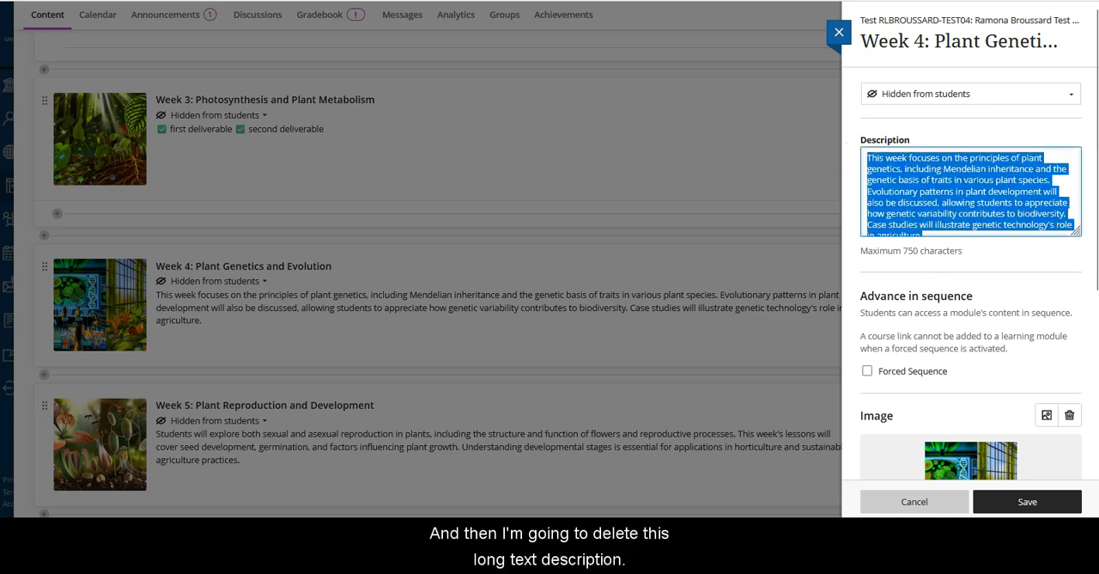
pyautogui.press('BackSpace')
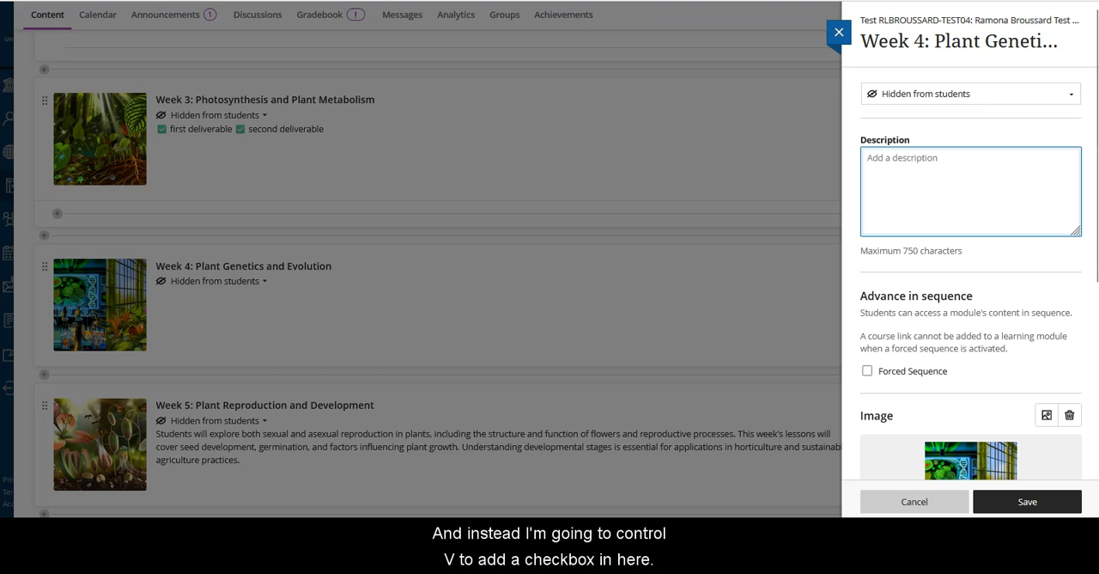
pyautogui.hotkey('ctrl', 'v')
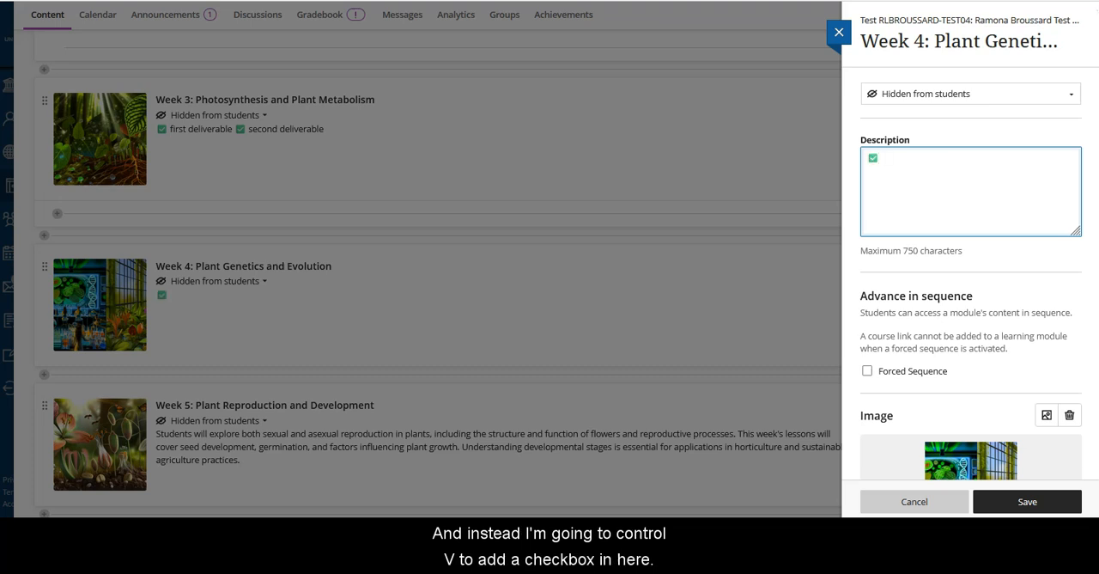
# Build the description into check-marked lines, two reading "Item" and a third with only the emoji, and save the module.
pyautogui.write('It')
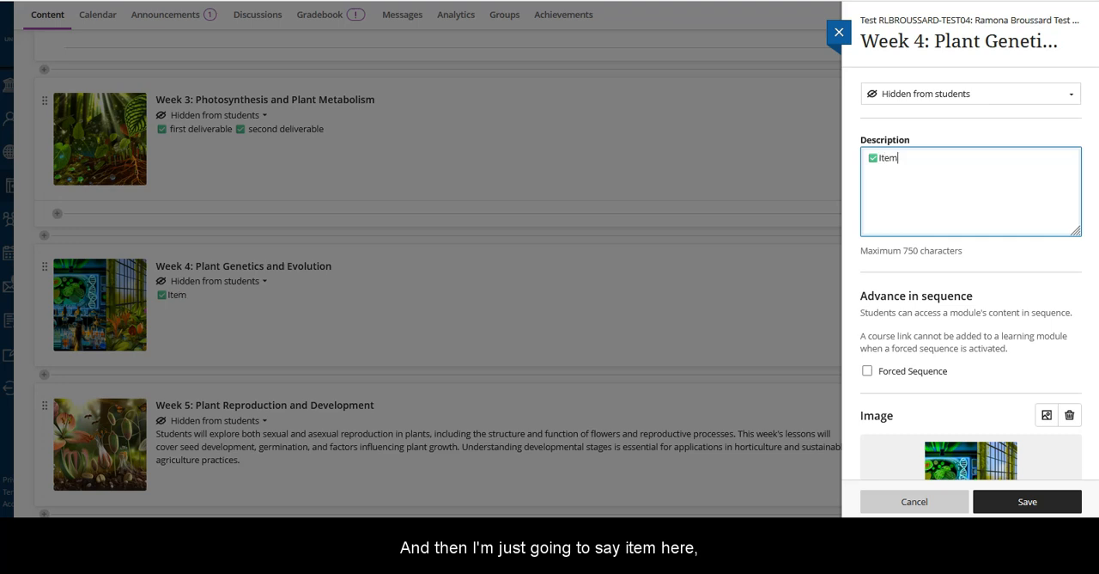
pyautogui.write('em')
pyautogui.press('Return')
pyautogui.hotkey('ctrl', 'v')
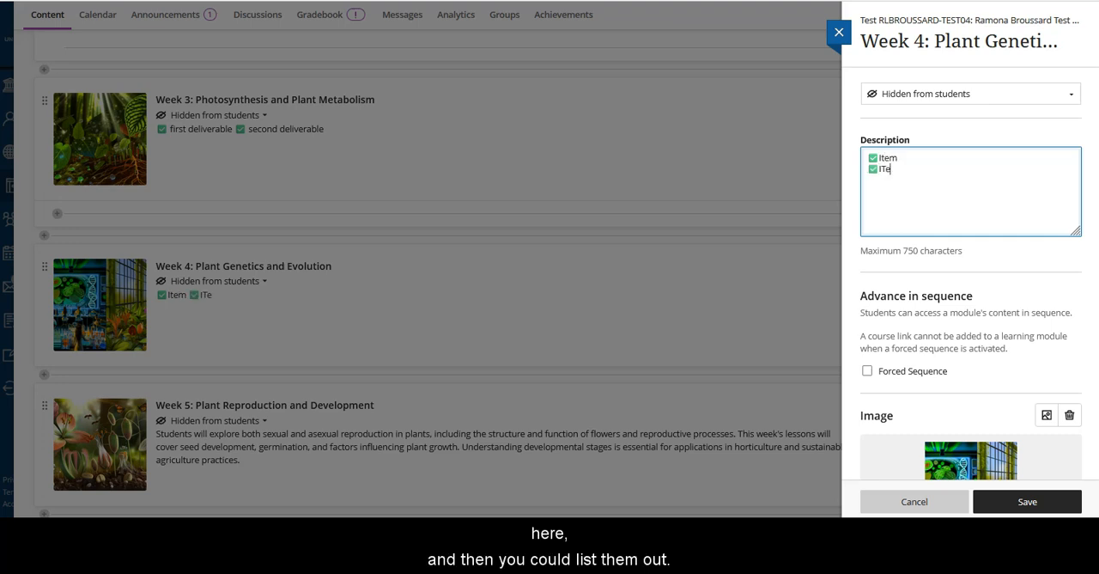
pyautogui.press('BackSpace')
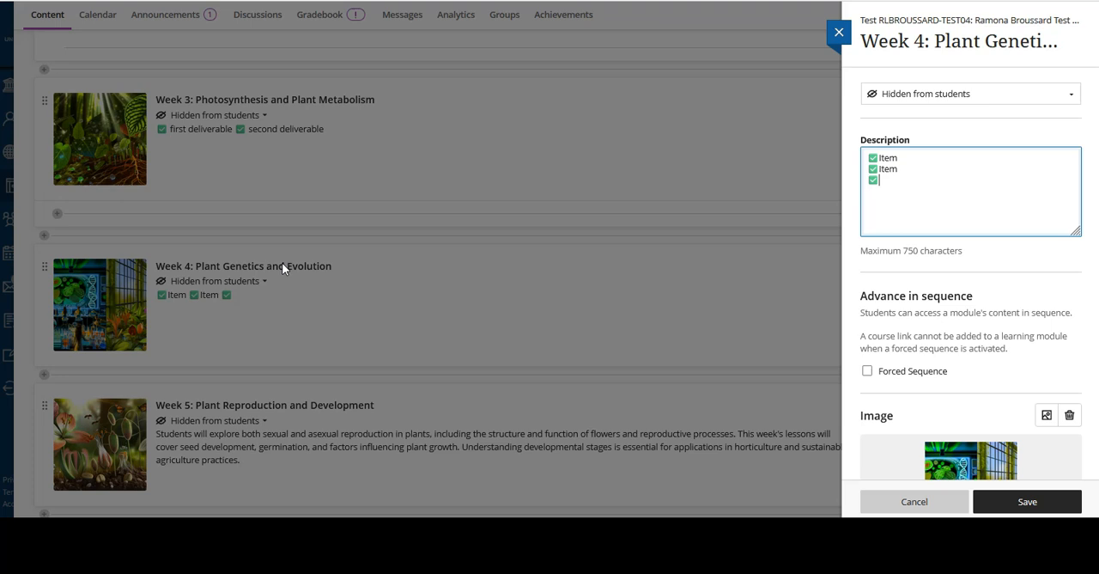
pyautogui.click(1058, 502)
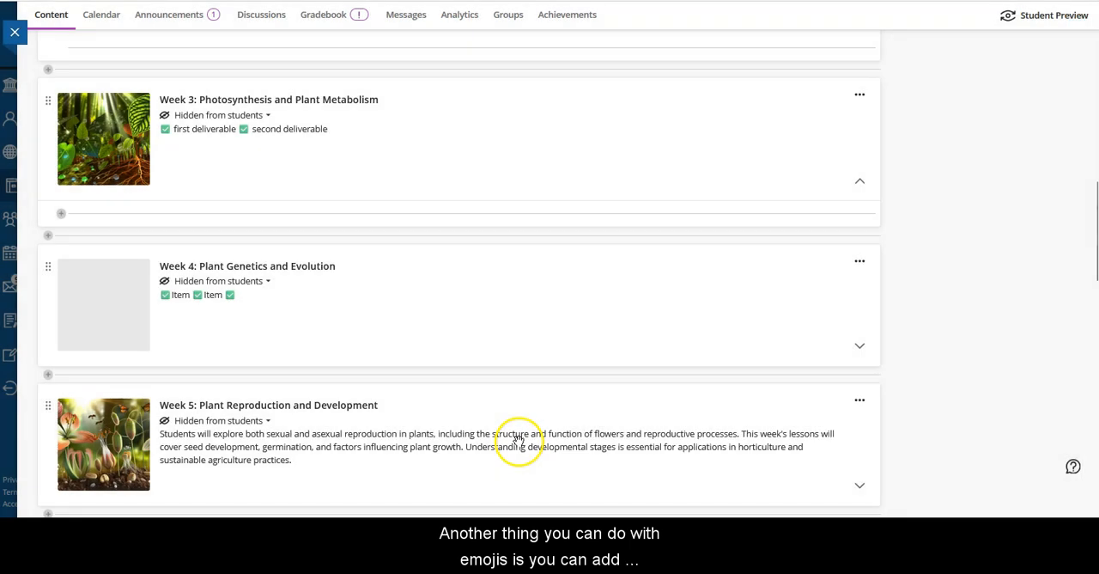
# Go back to the Week 2: Plant Anatomy and Physiology module and examine the emojis in its group discussion titles.
pyautogui.scroll(3, 523, 371)
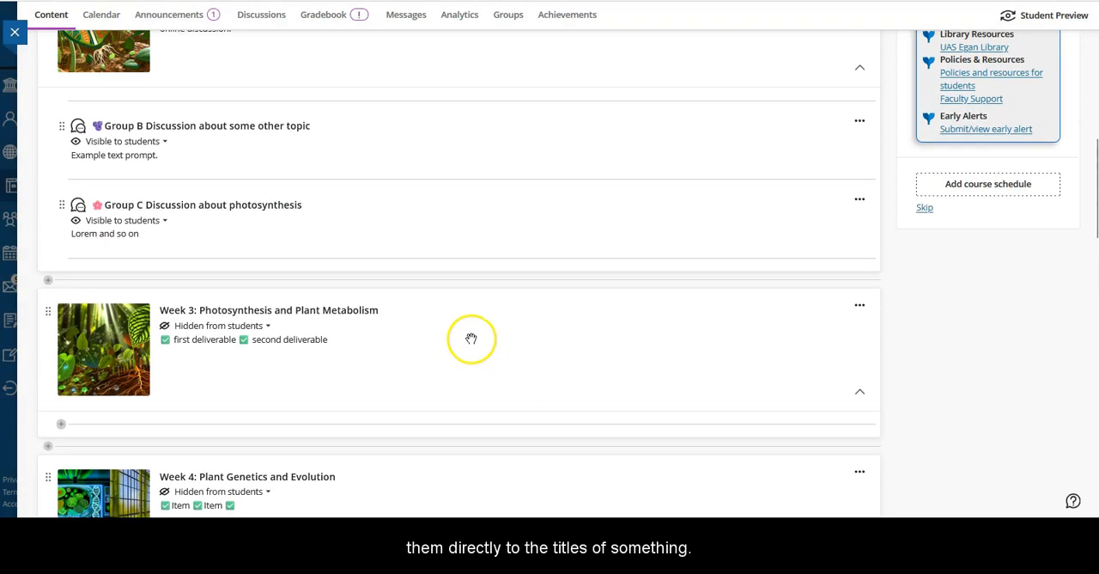
pyautogui.scroll(1, 526, 365)
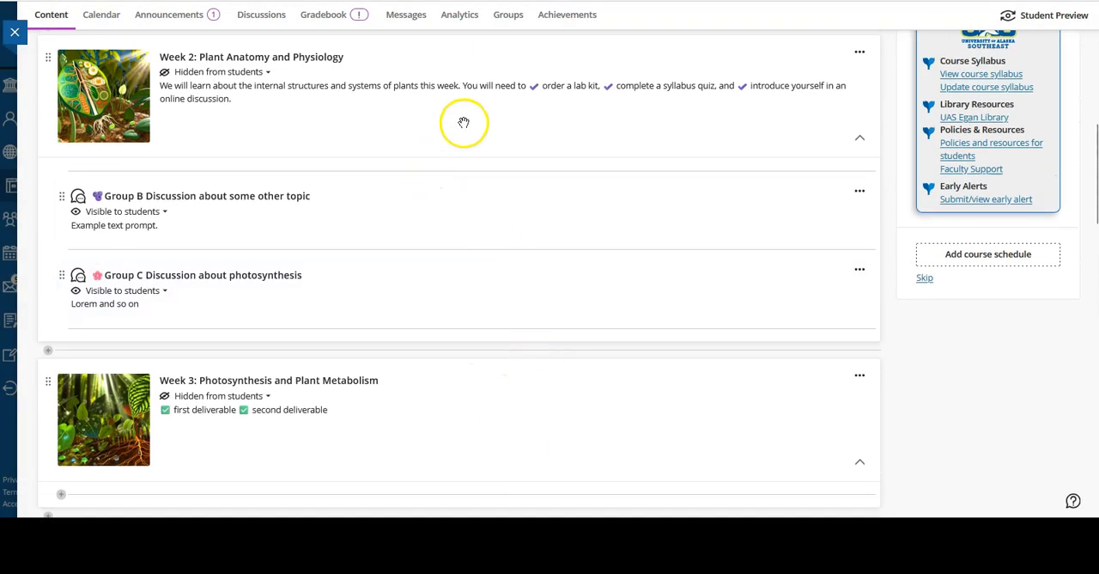